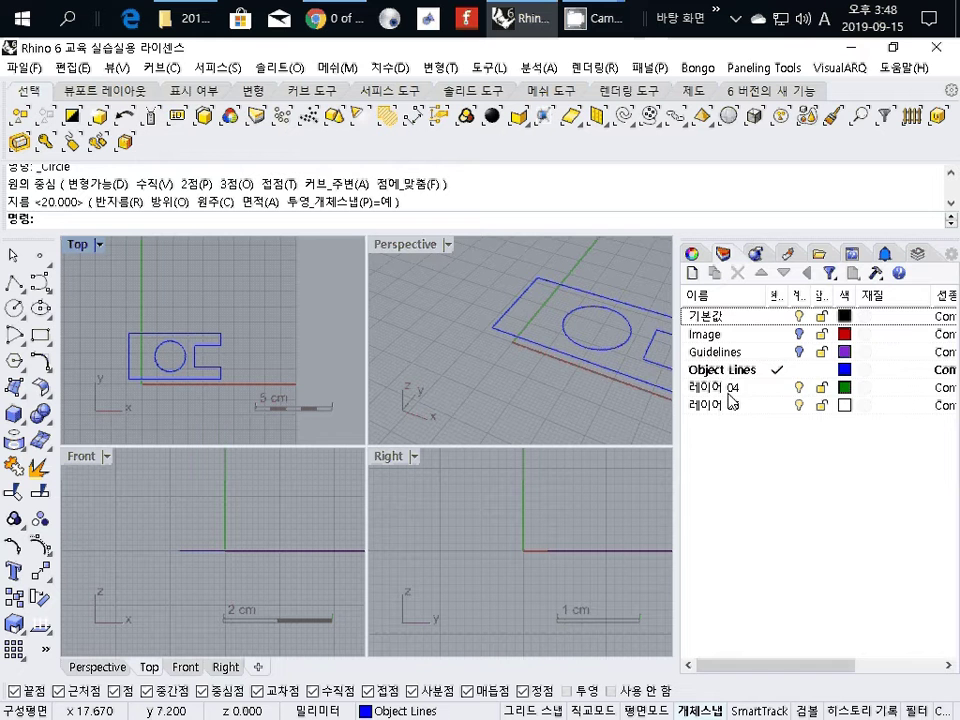
# Step: Rename the green layer 레이어 04 as Surface
pyautogui.click(720, 390)
pyautogui.click(720, 390)
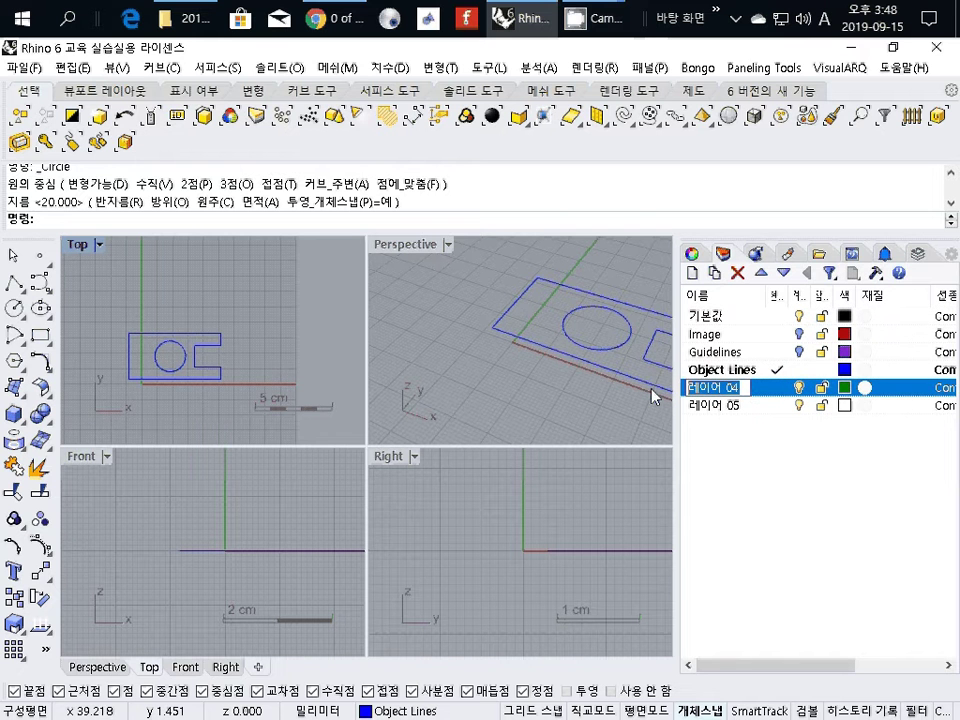
pyautogui.write('Surface')
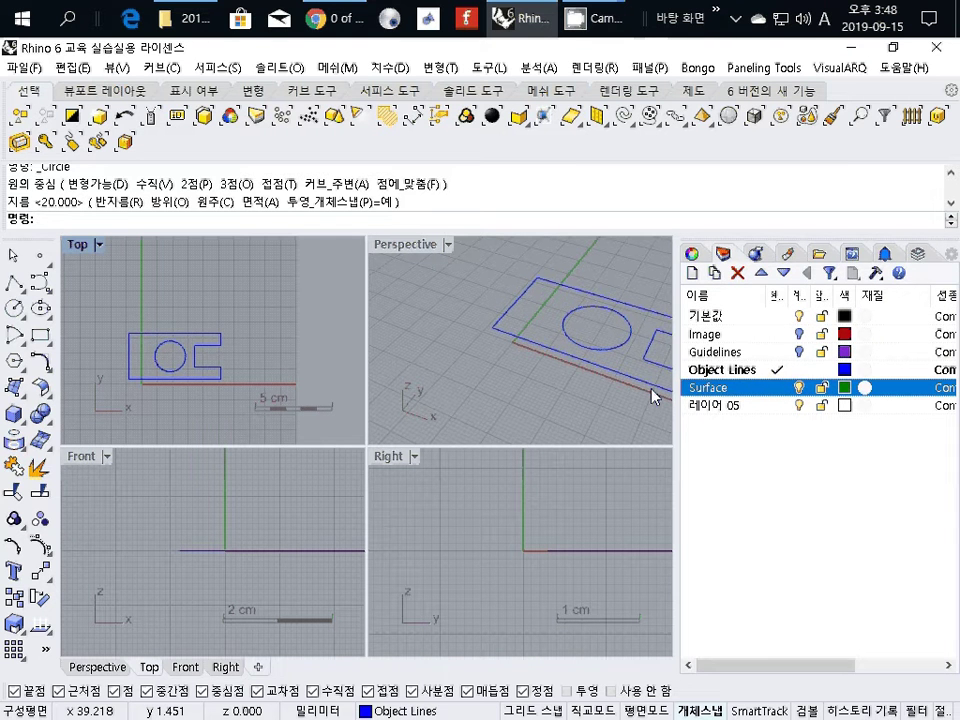
# Step: Rename the white layer 레이어 05 as Volume
pyautogui.doubleClick(703, 408)
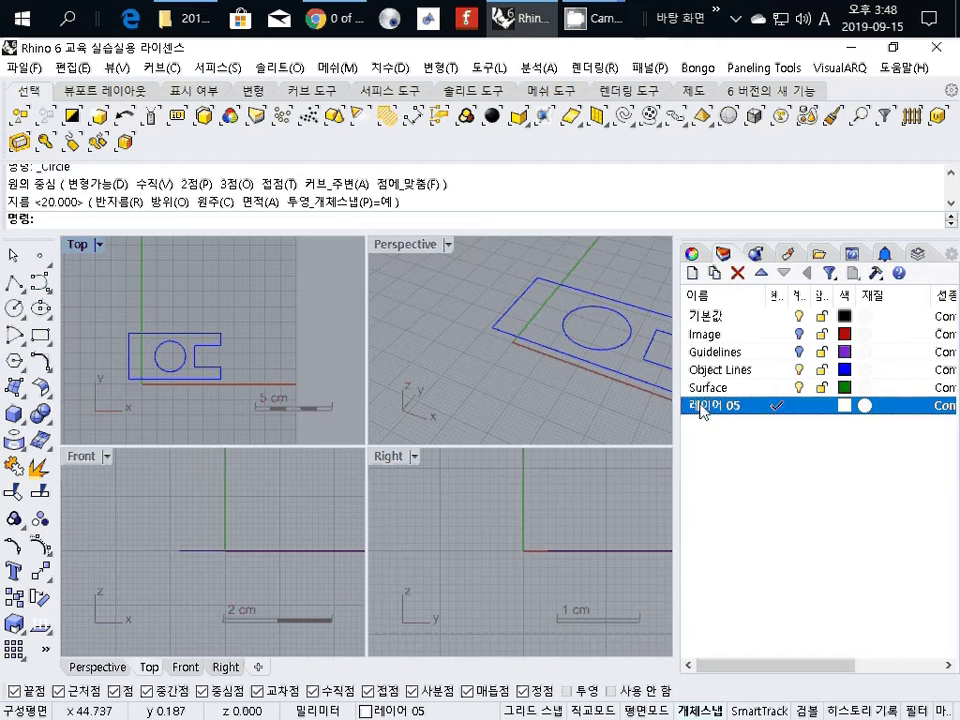
pyautogui.click(705, 408)
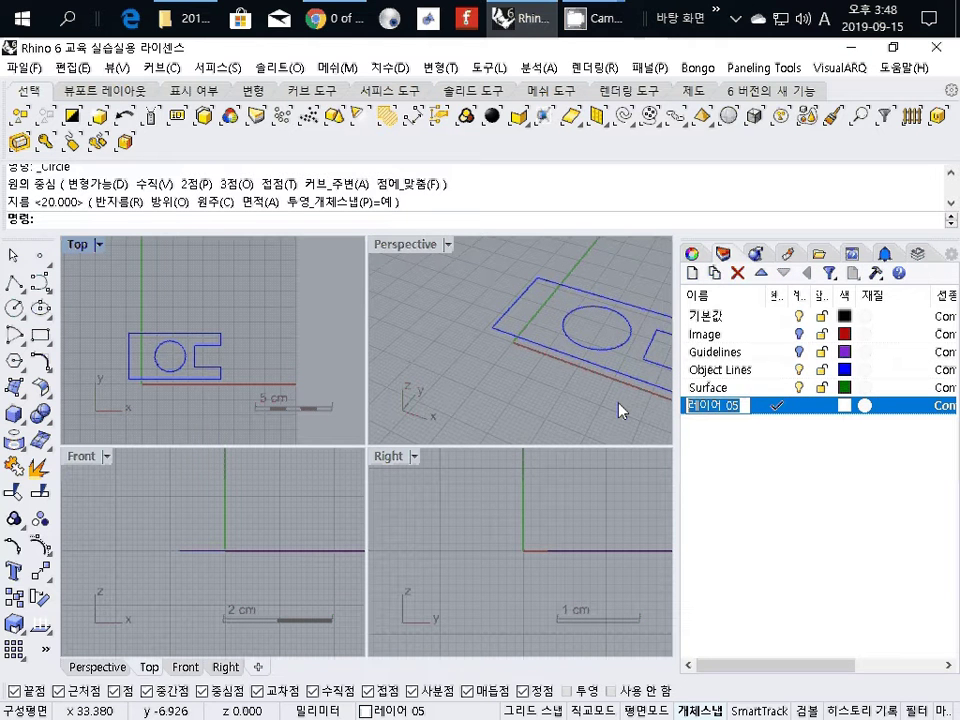
pyautogui.write('volum')
pyautogui.press('BackSpace')
pyautogui.press('BackSpace')
pyautogui.press('BackSpace')
pyautogui.press('BackSpace')
pyautogui.press('BackSpace')
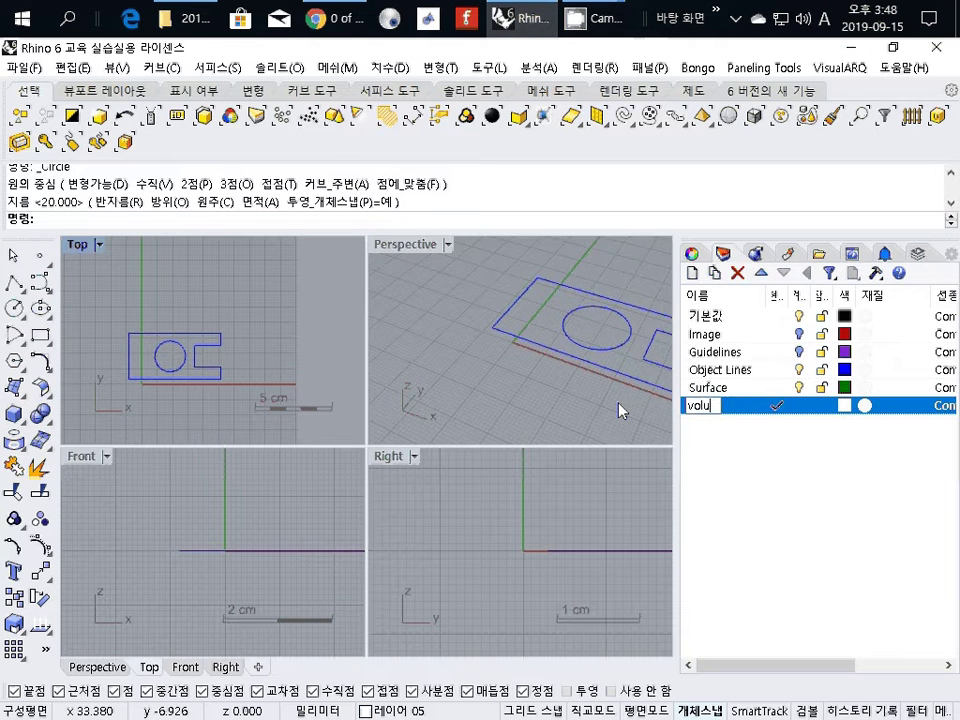
pyautogui.write('Volume')
pyautogui.press('Return')
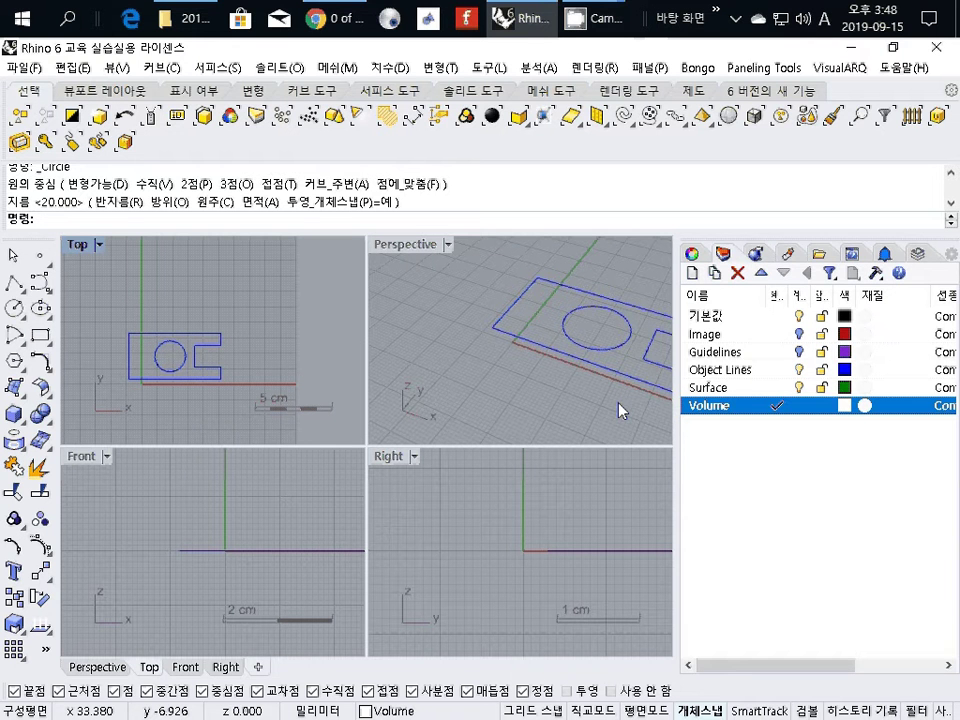
# Step: Make Surface the current layer and create a planar surface from the notched outline and the circle
pyautogui.doubleClick(745, 393)
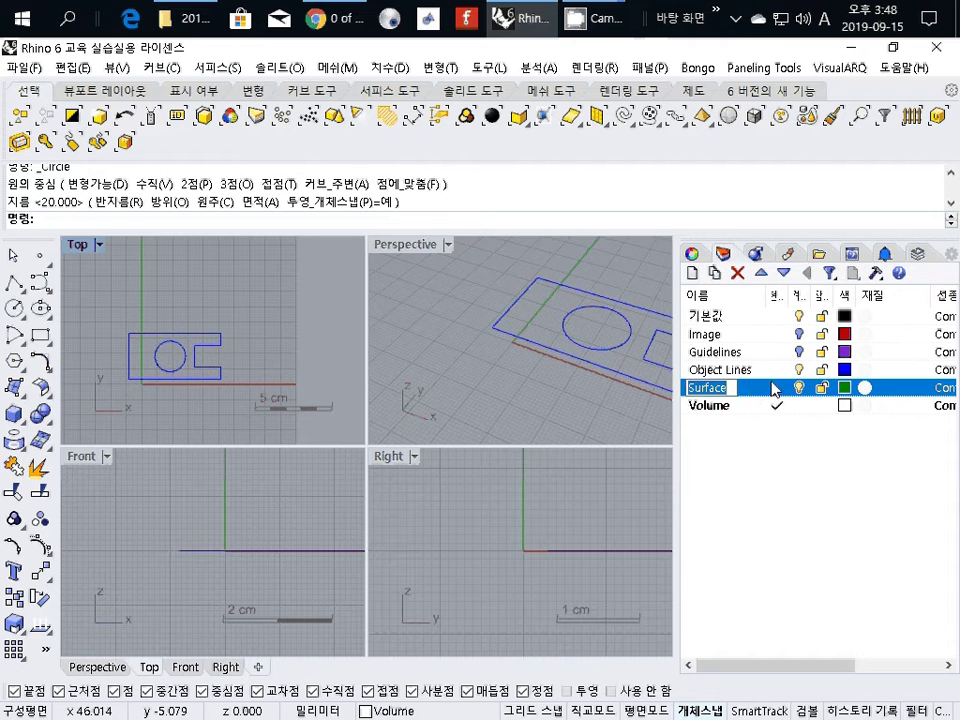
pyautogui.doubleClick(745, 395)
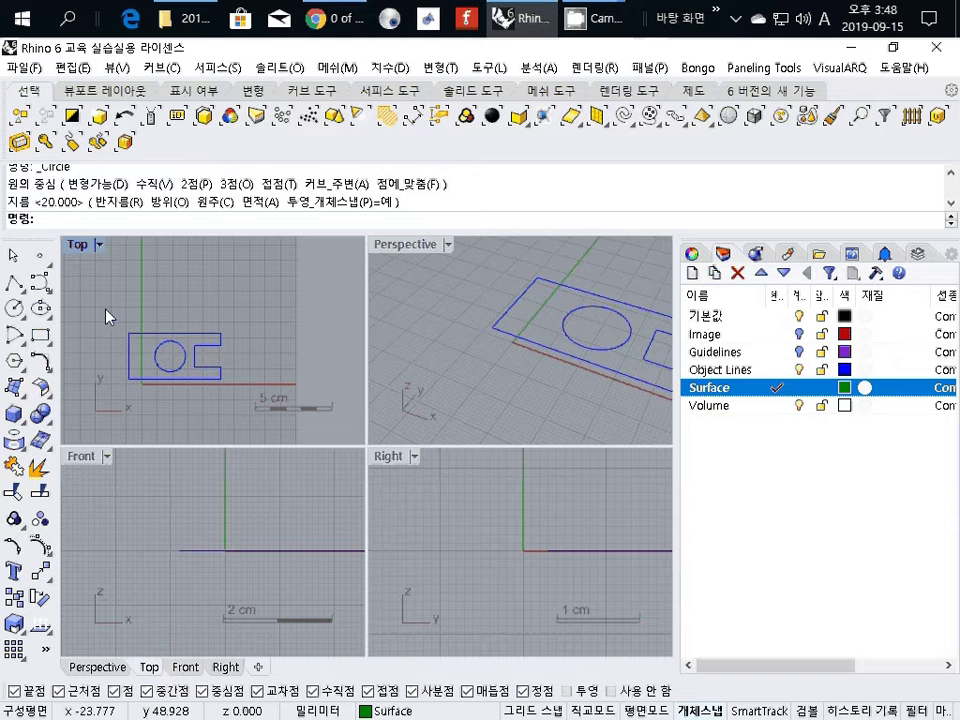
pyautogui.moveTo(107, 310); pyautogui.dragTo(226, 386)
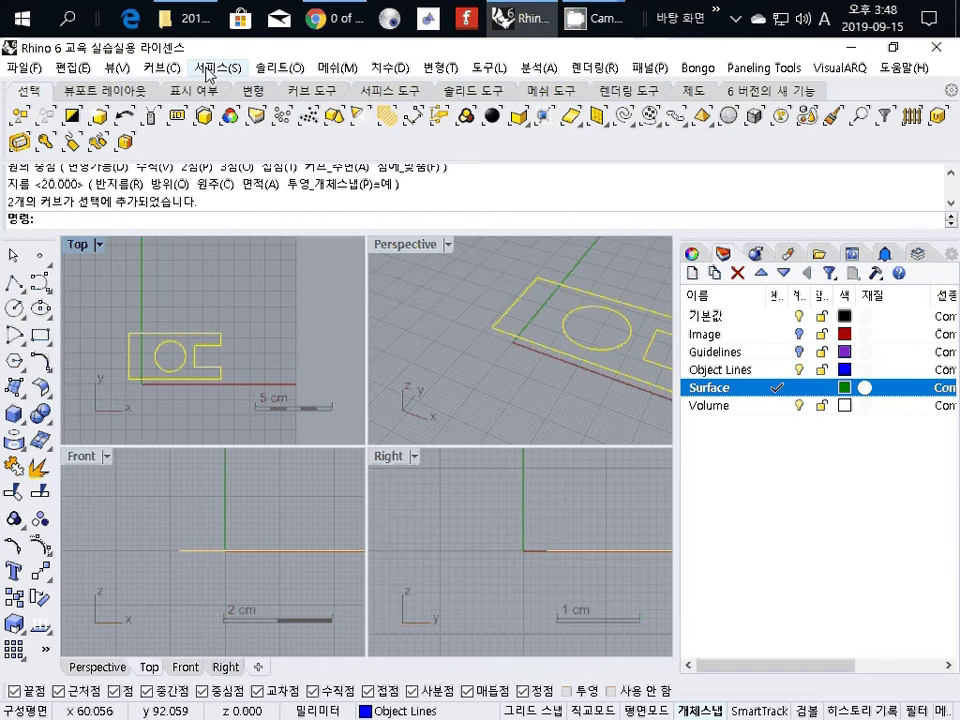
pyautogui.click(207, 70)
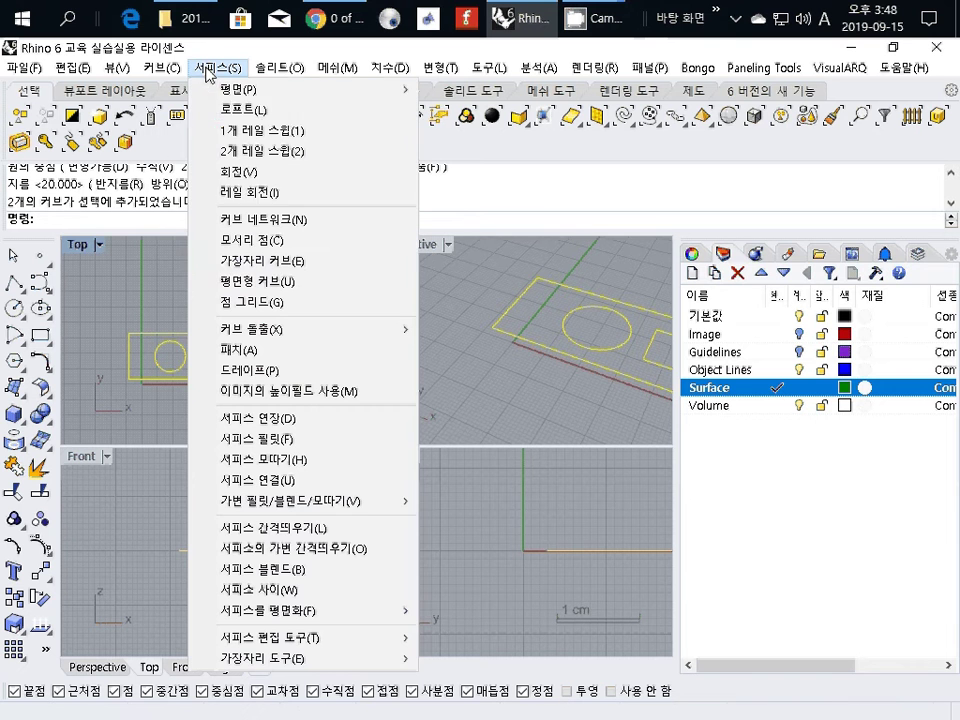
pyautogui.click(309, 287)
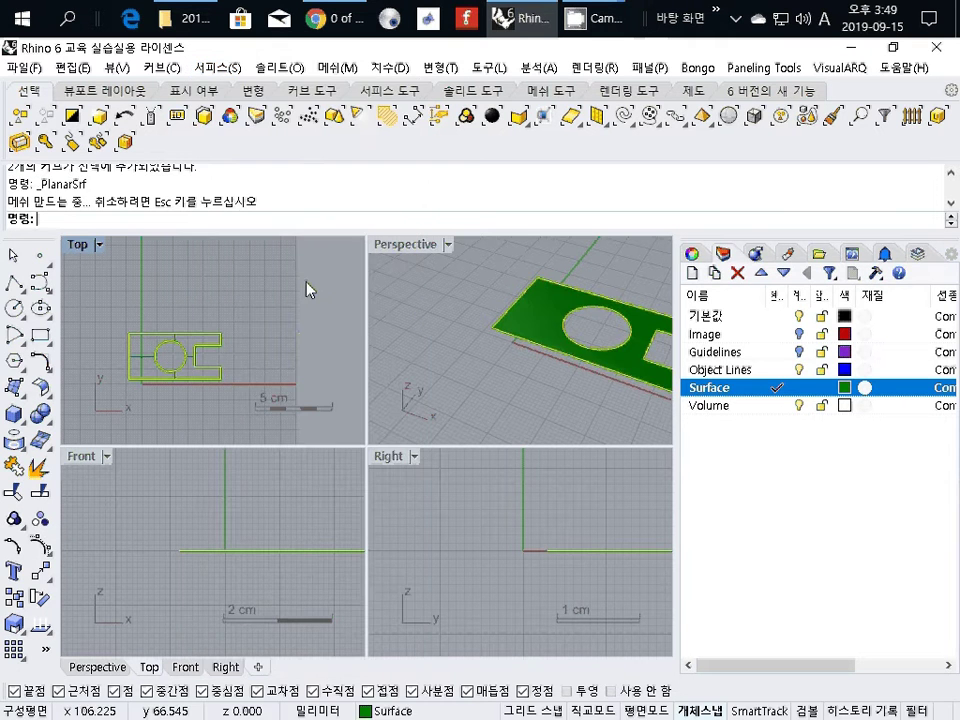
# Step: Make Volume the current layer and clear the selection of the planar surface
pyautogui.click(571, 358)
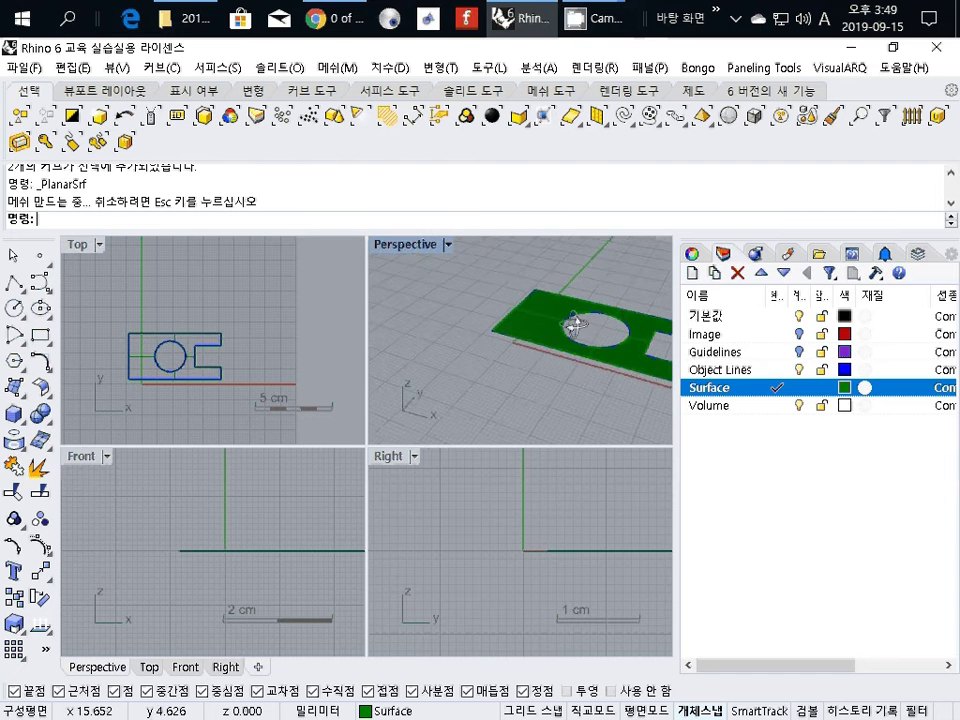
pyautogui.click(541, 312)
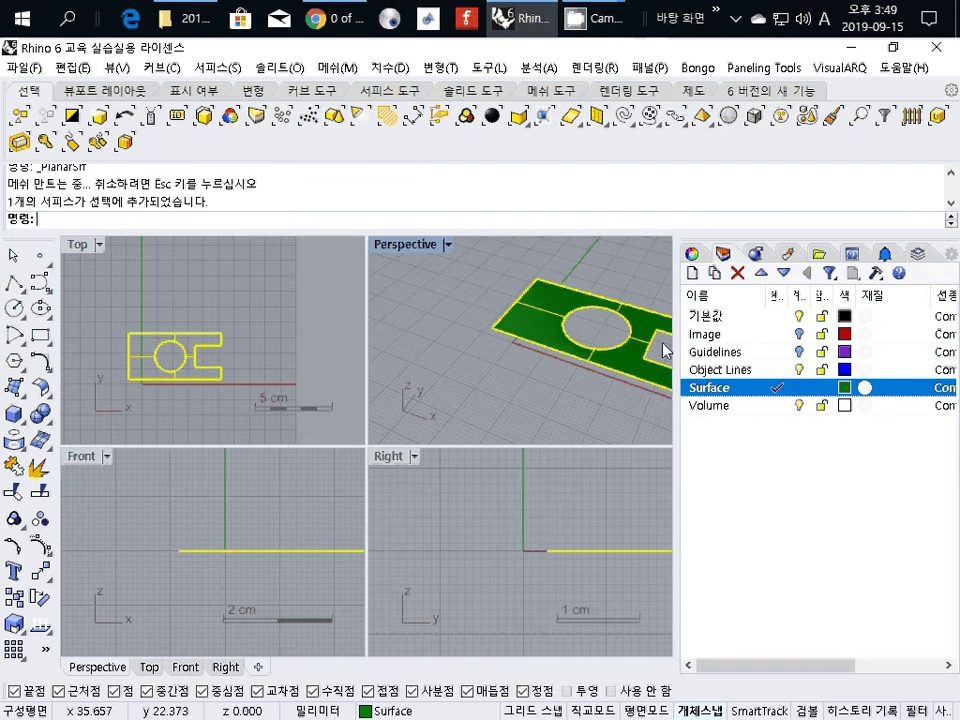
pyautogui.doubleClick(735, 407)
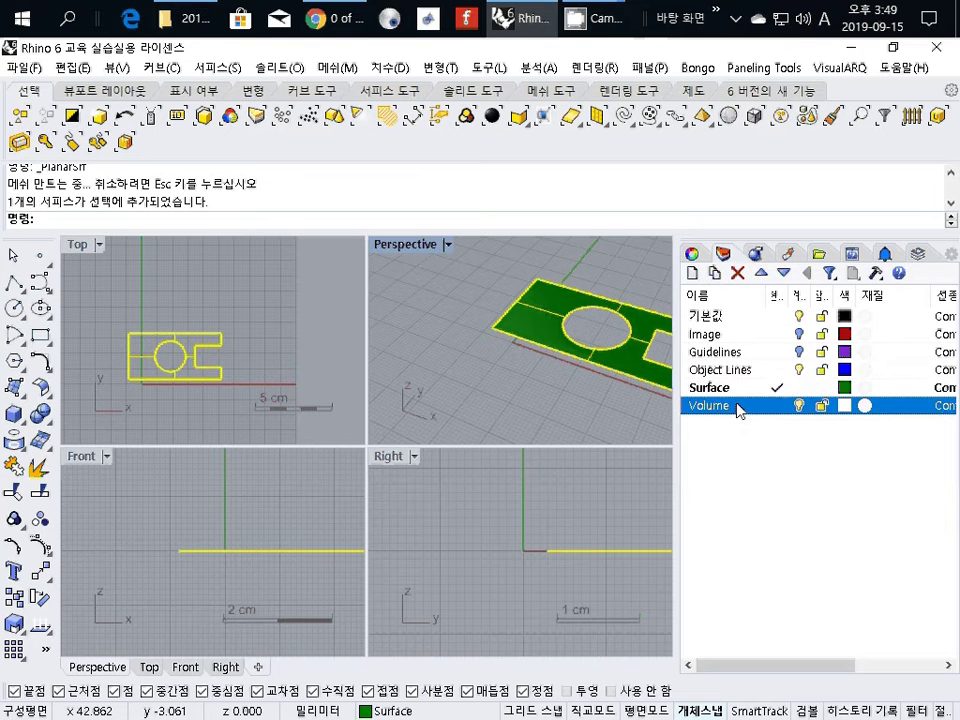
pyautogui.click(553, 317)
pyautogui.click(465, 390)
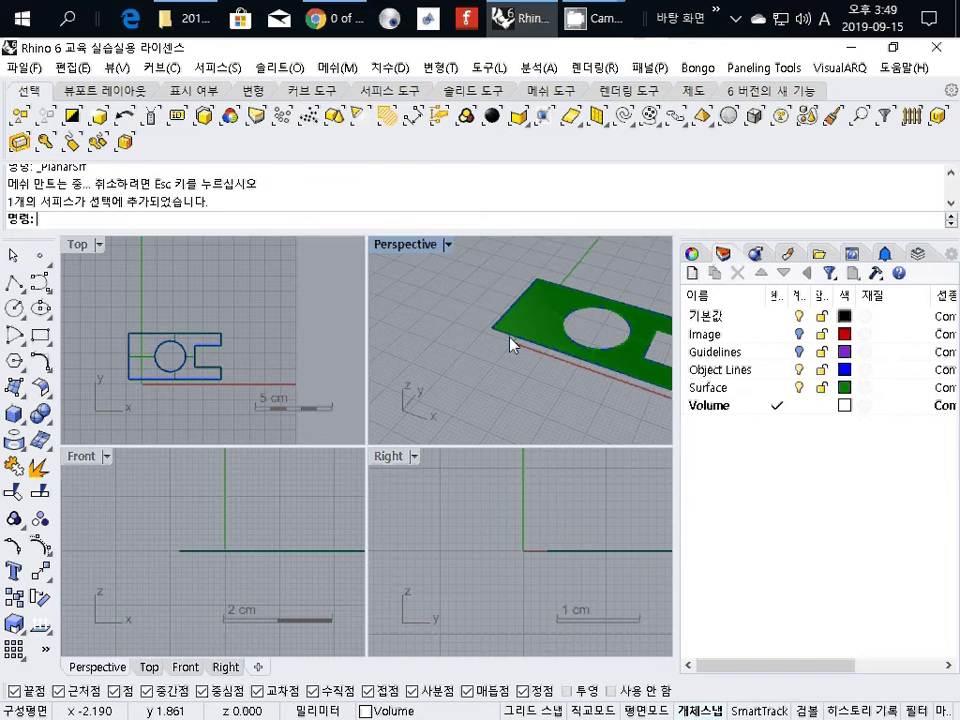
# Step: Try to extrude the planar surface as a solid with ExtrudeSrf along a custom slanted direction starting at the plate's lower-left corner
pyautogui.click(540, 317)
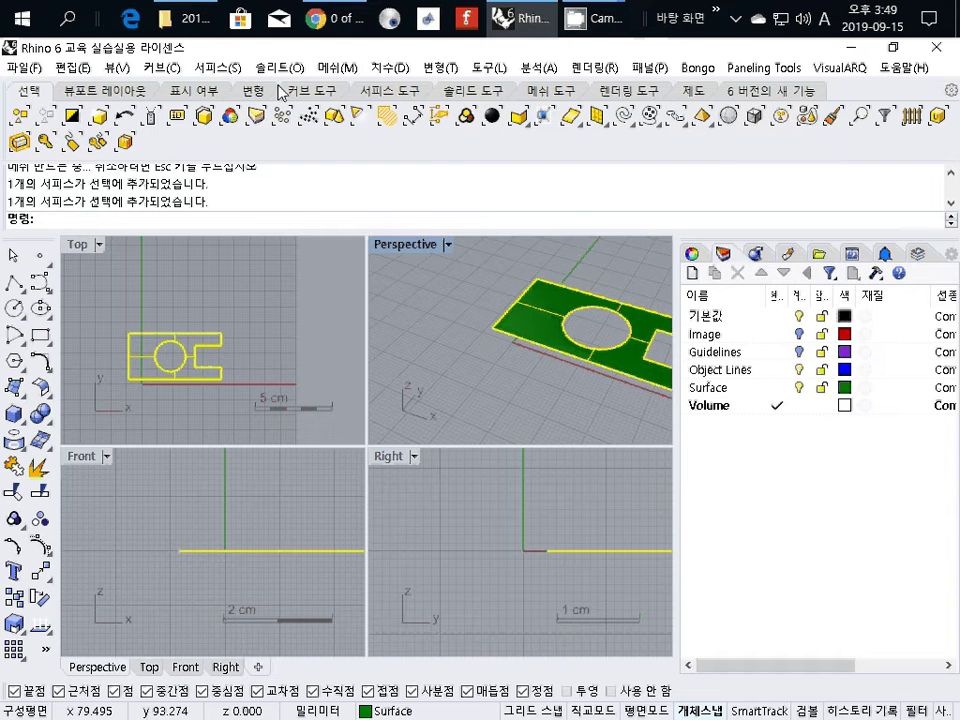
pyautogui.write('extu')
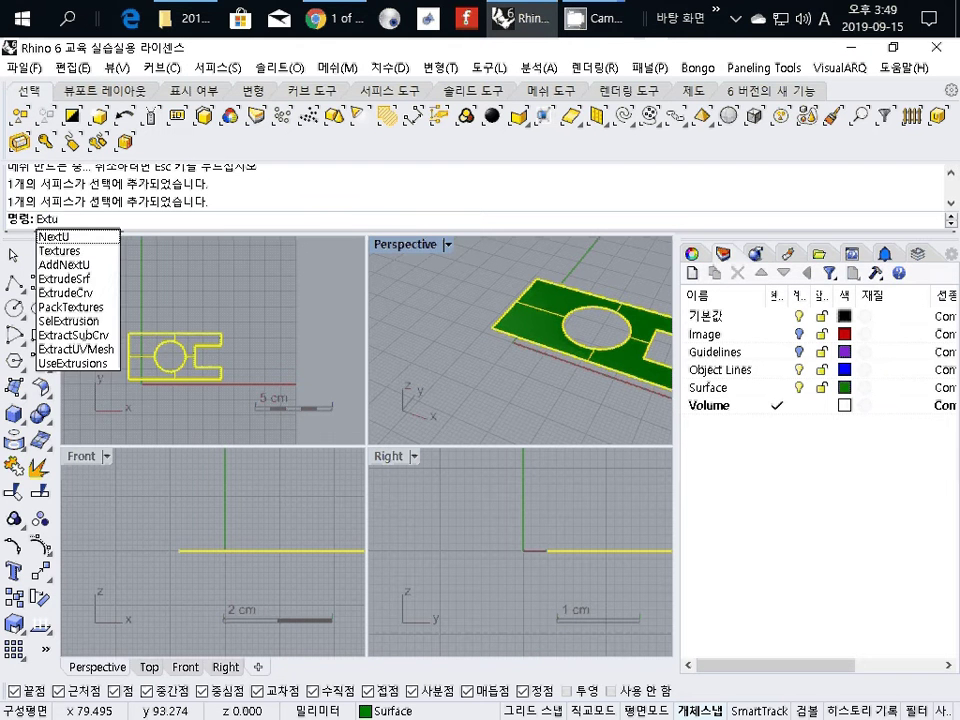
pyautogui.press('BackSpace')
pyautogui.write('rudeCrv')
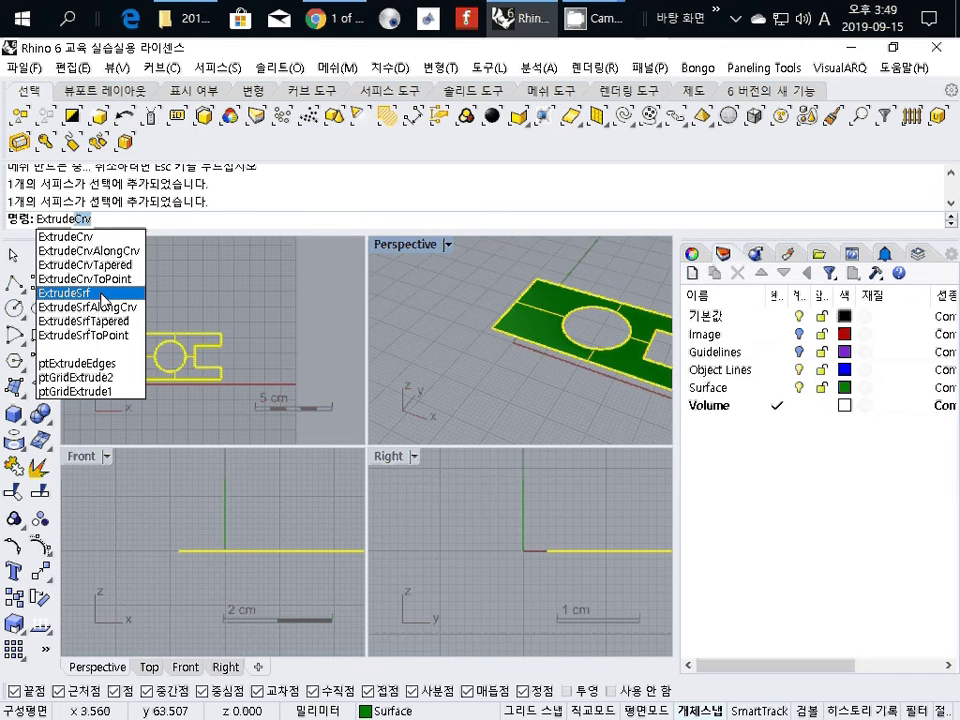
pyautogui.click(103, 293)
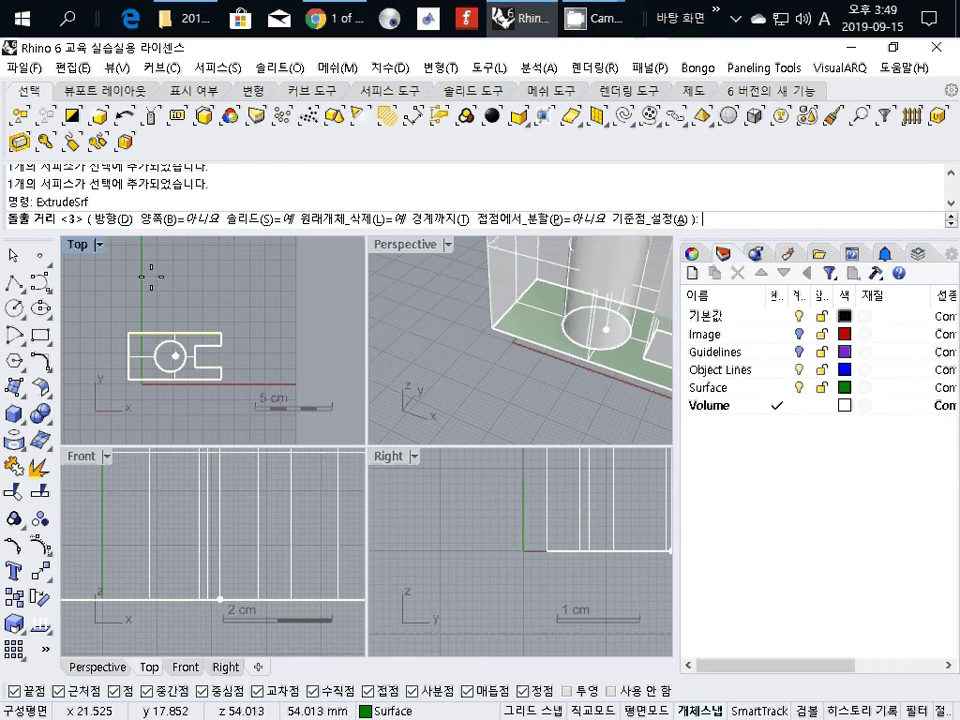
pyautogui.write('d')
pyautogui.press('Return')
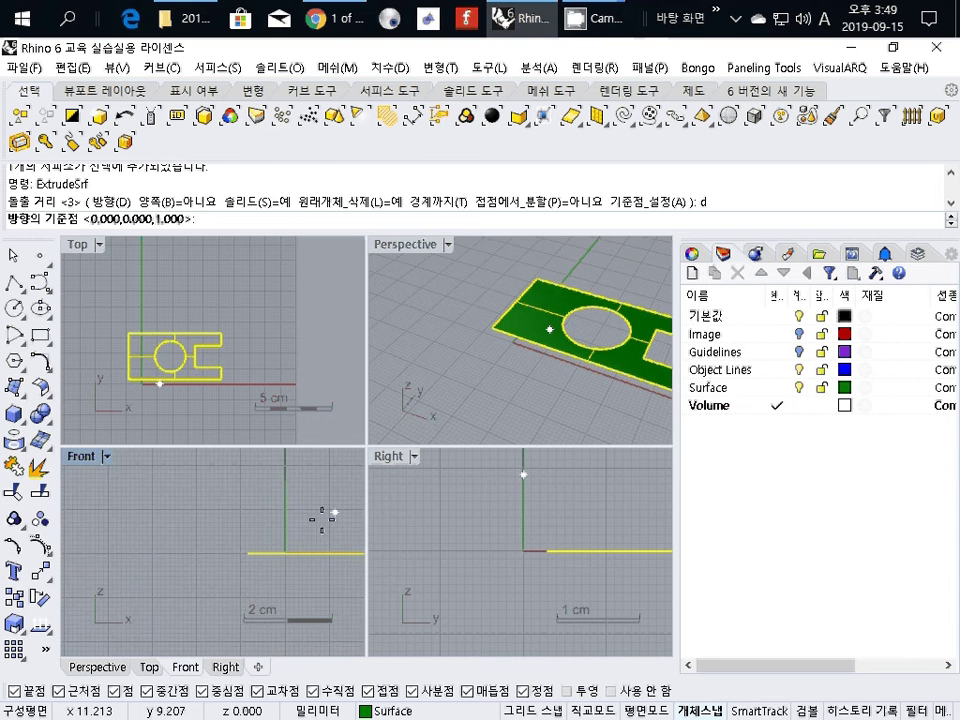
pyautogui.click(128, 382)
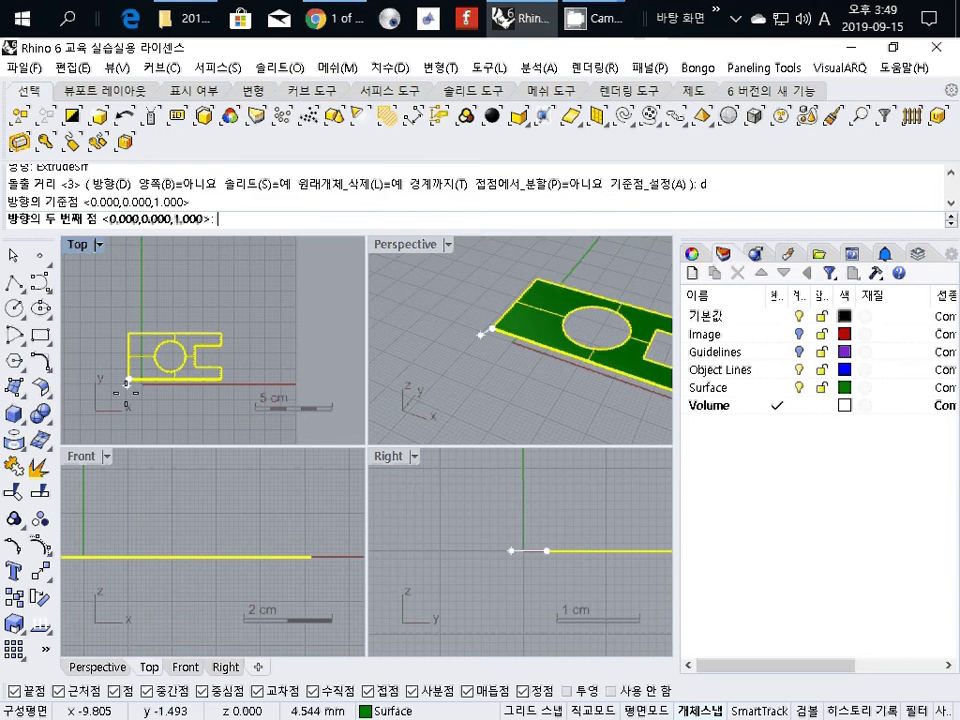
pyautogui.scroll(-5, 186, 572)
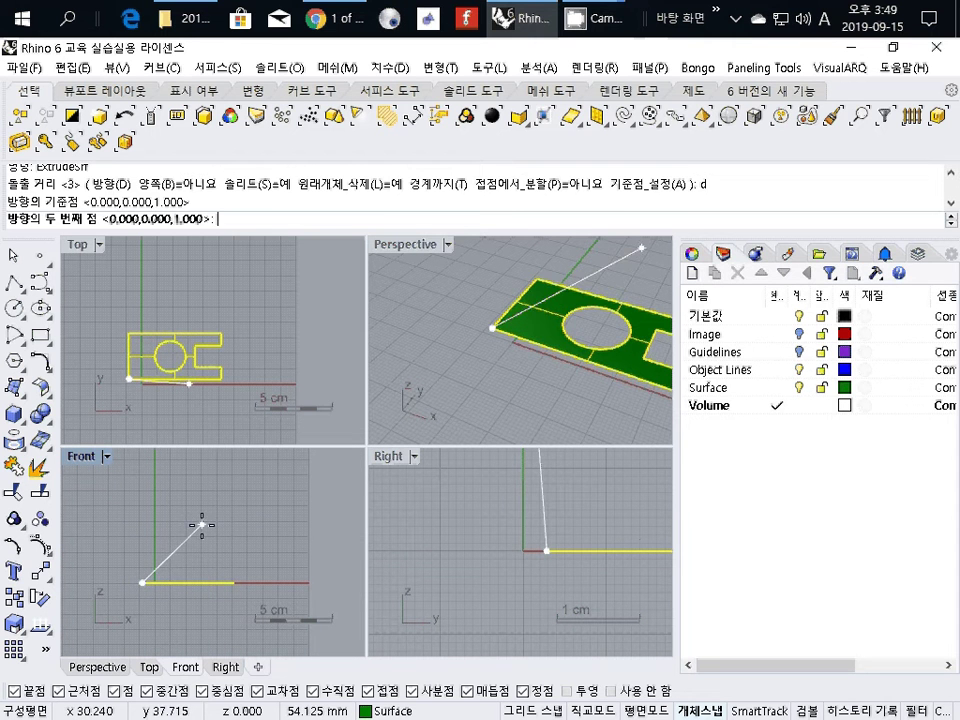
pyautogui.click(201, 524)
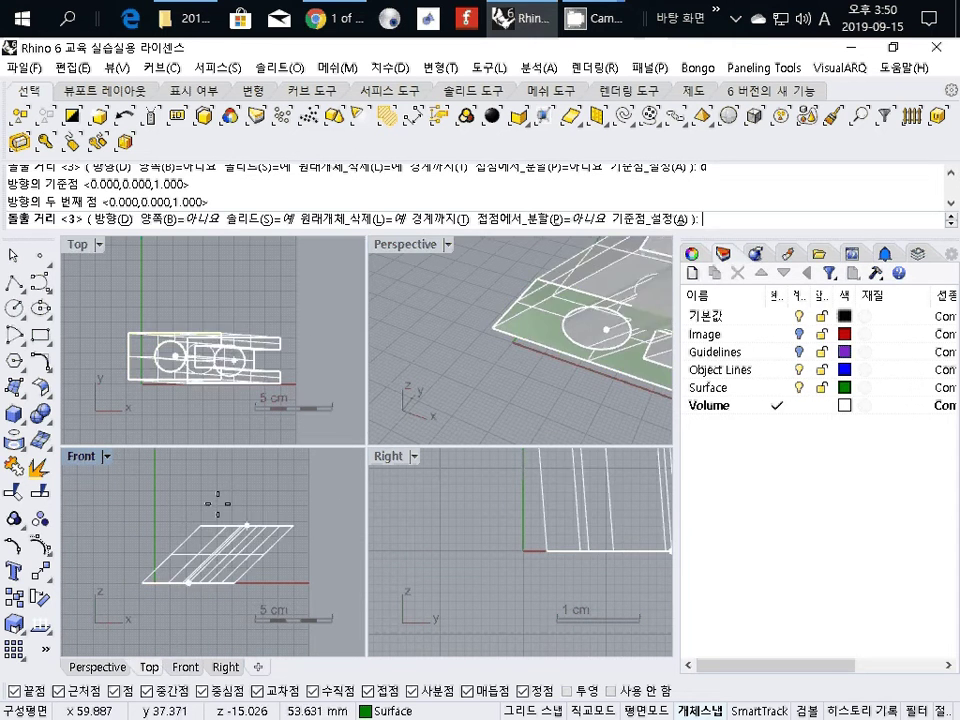
pyautogui.click(205, 520)
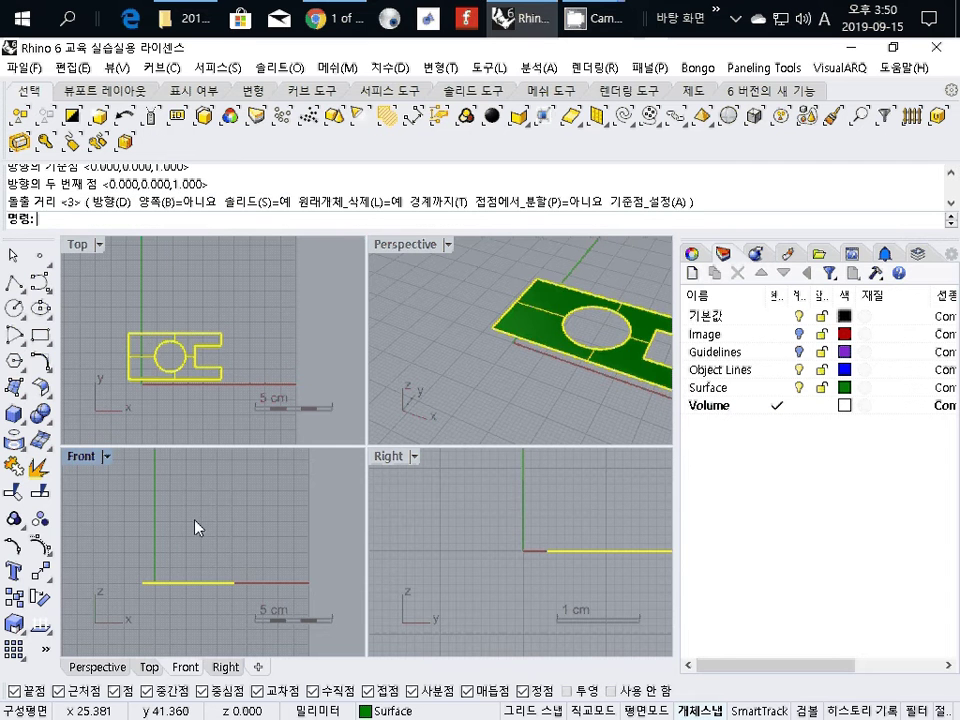
# Step: Delete the selected planar surface, leaving the outline and circle curves
pyautogui.write('Delete')
pyautogui.press('Return')
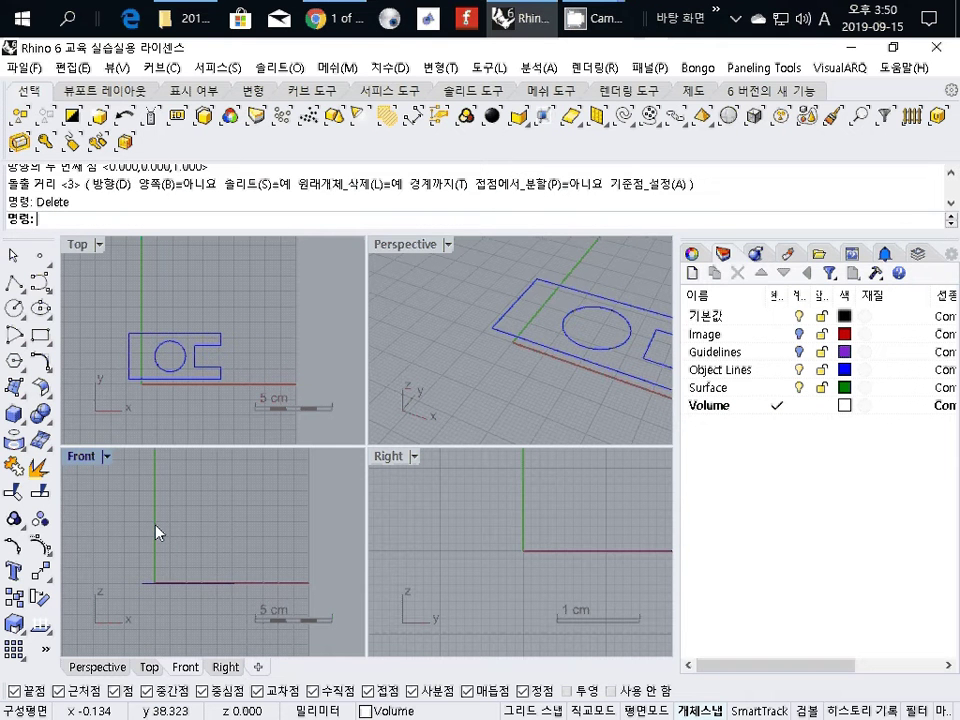
pyautogui.write('ExtrudeCrv')
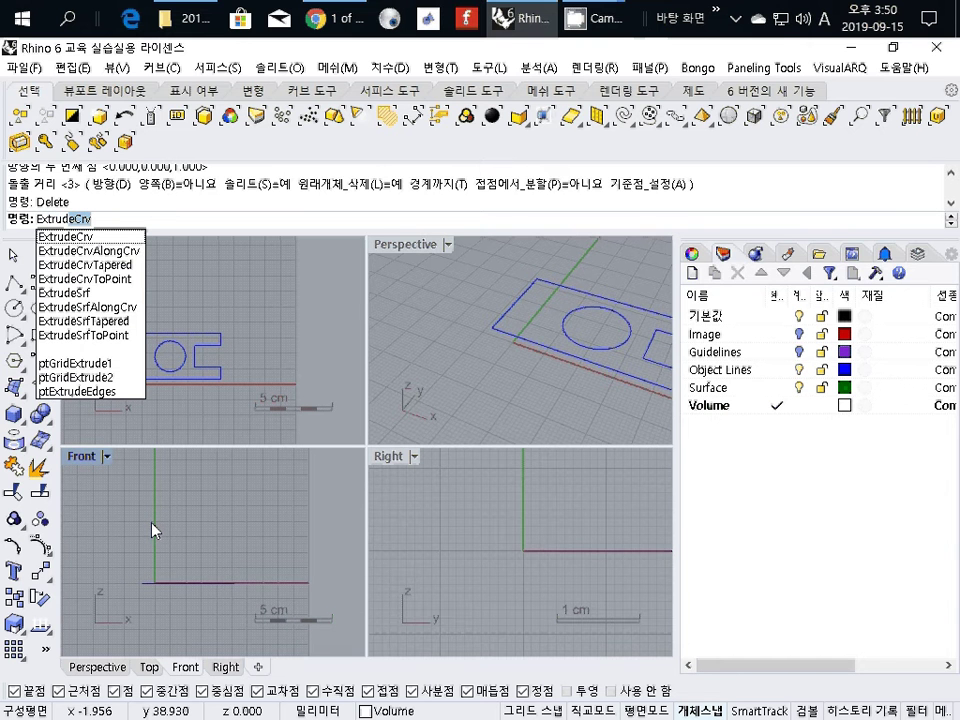
pyautogui.click(58, 293)
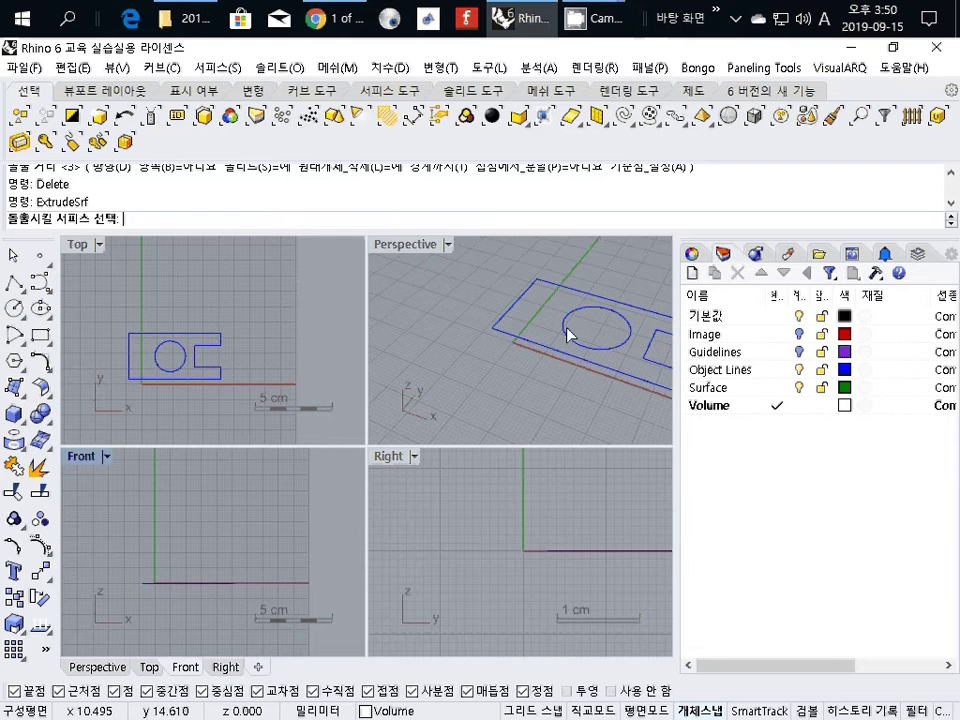
pyautogui.click(445, 333)
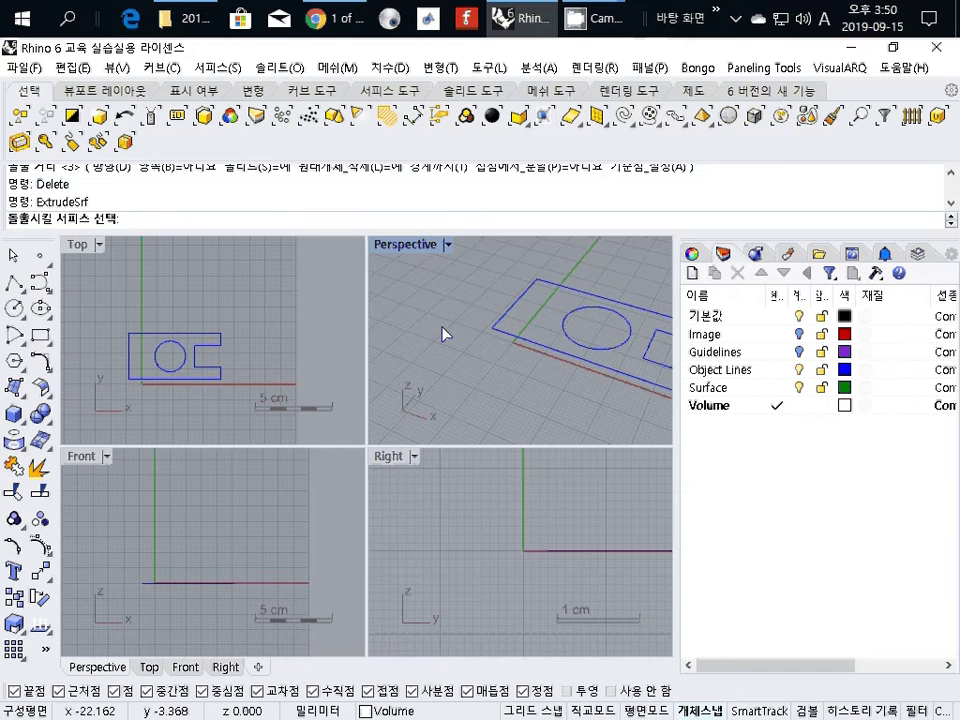
pyautogui.hotkey('ctrl', 'z')
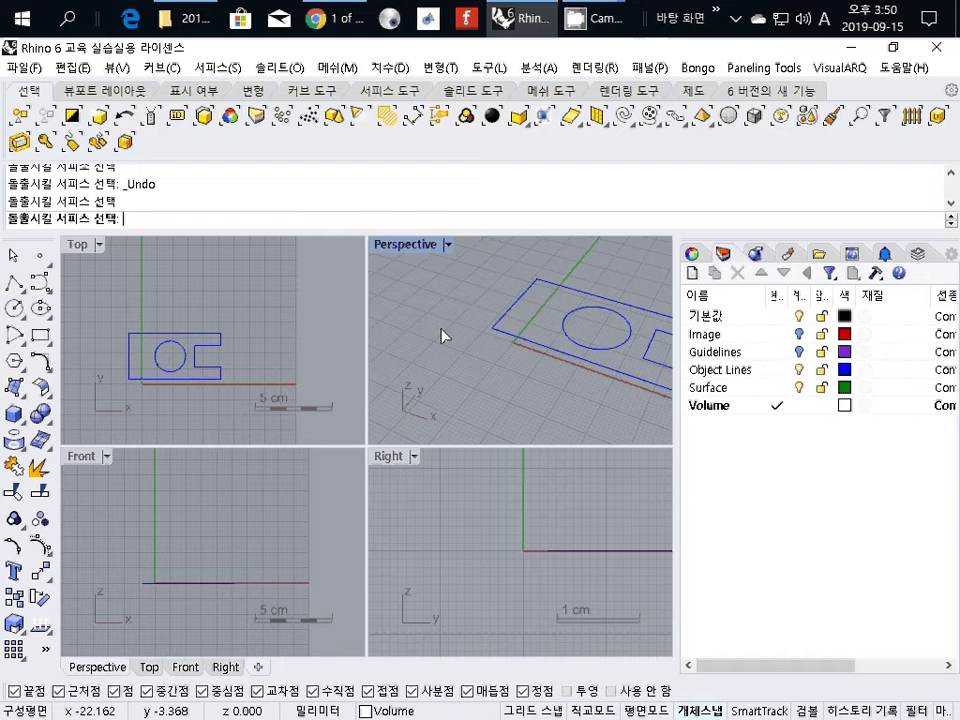
# Step: Undo the Delete and PlanarSrf commands together with a multiple undo
pyautogui.click(72, 68)
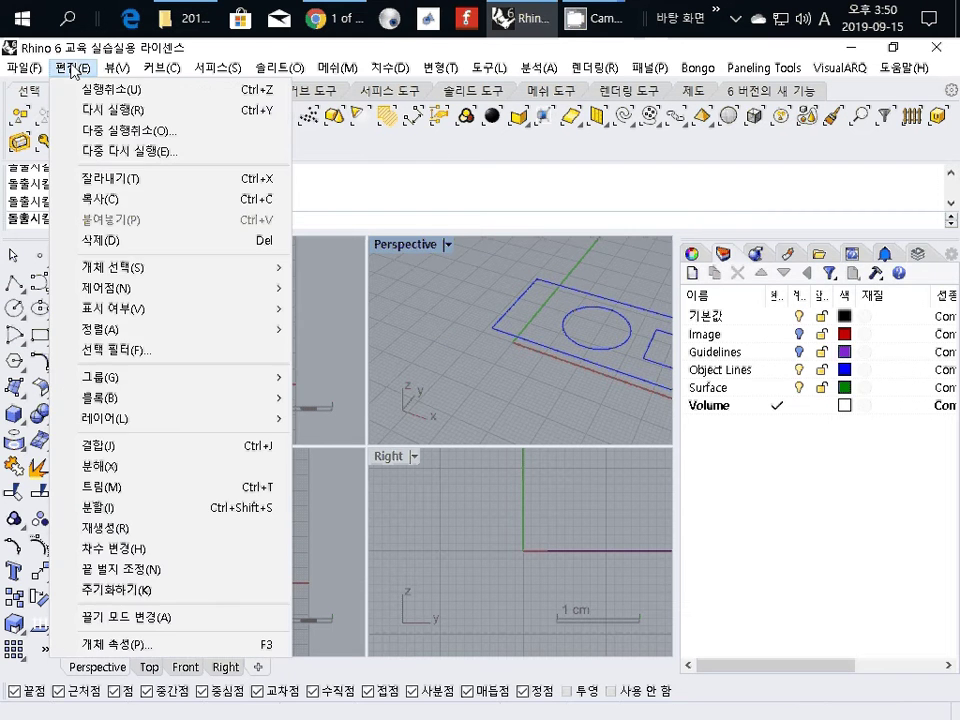
pyautogui.click(109, 137)
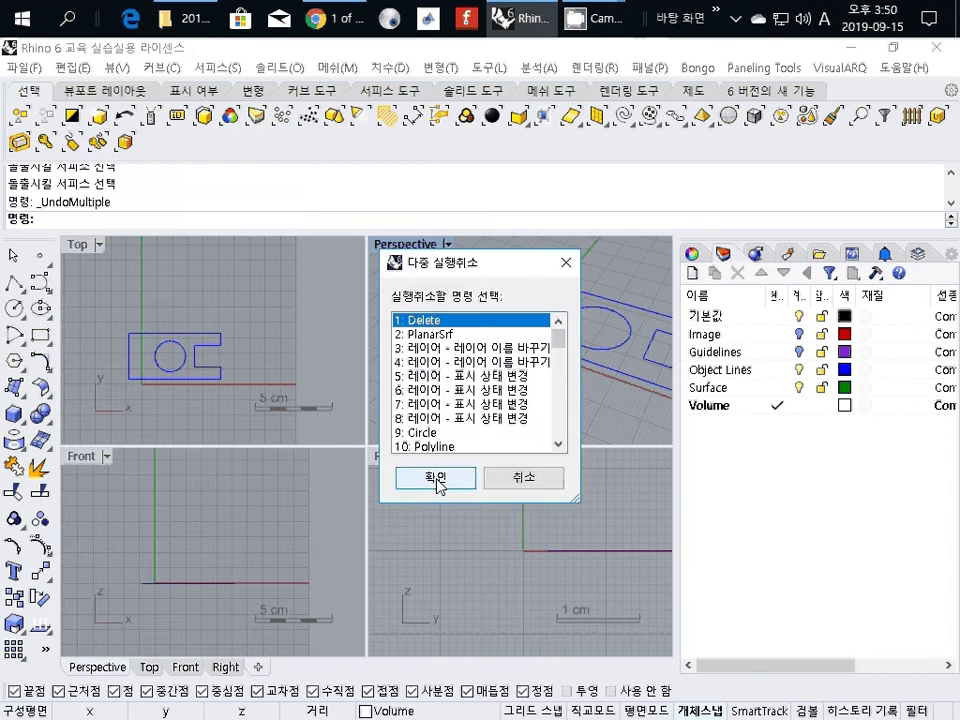
pyautogui.click(452, 335)
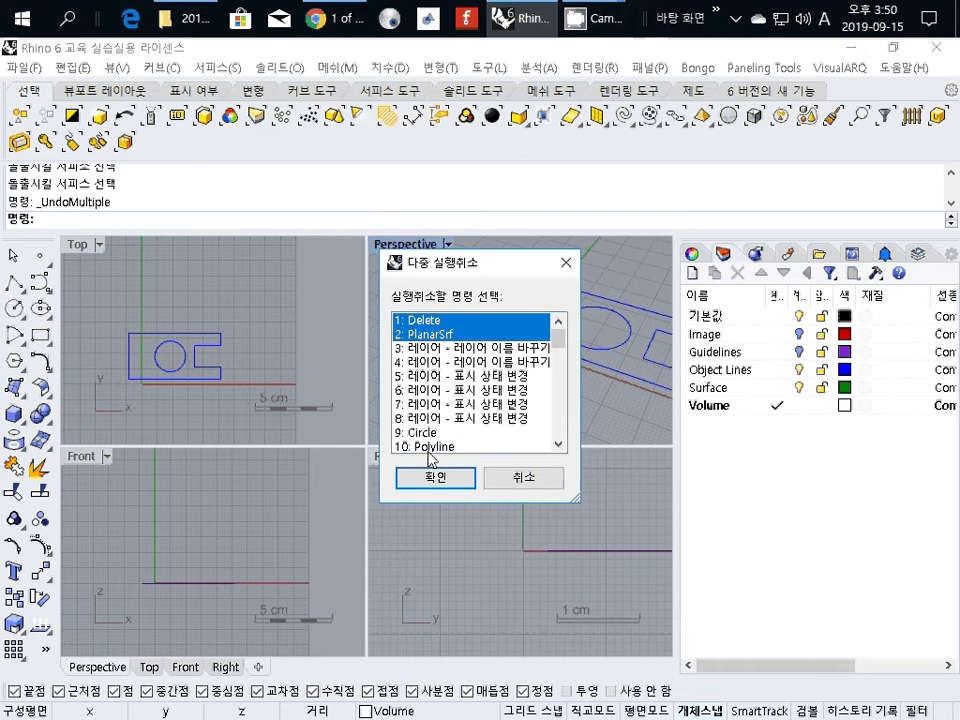
pyautogui.click(435, 477)
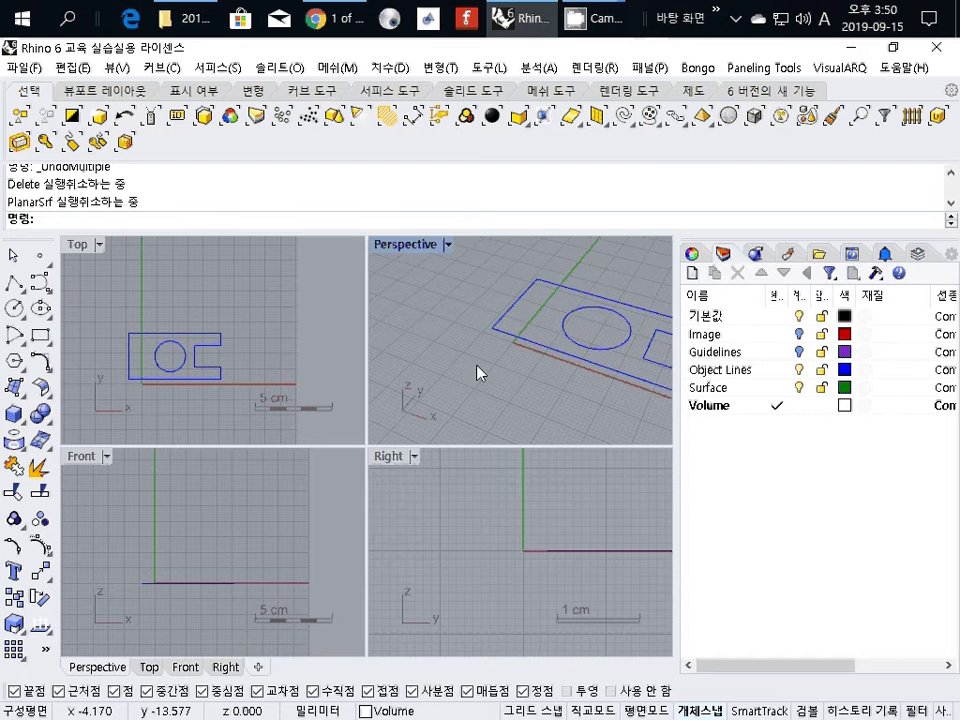
pyautogui.click(498, 338)
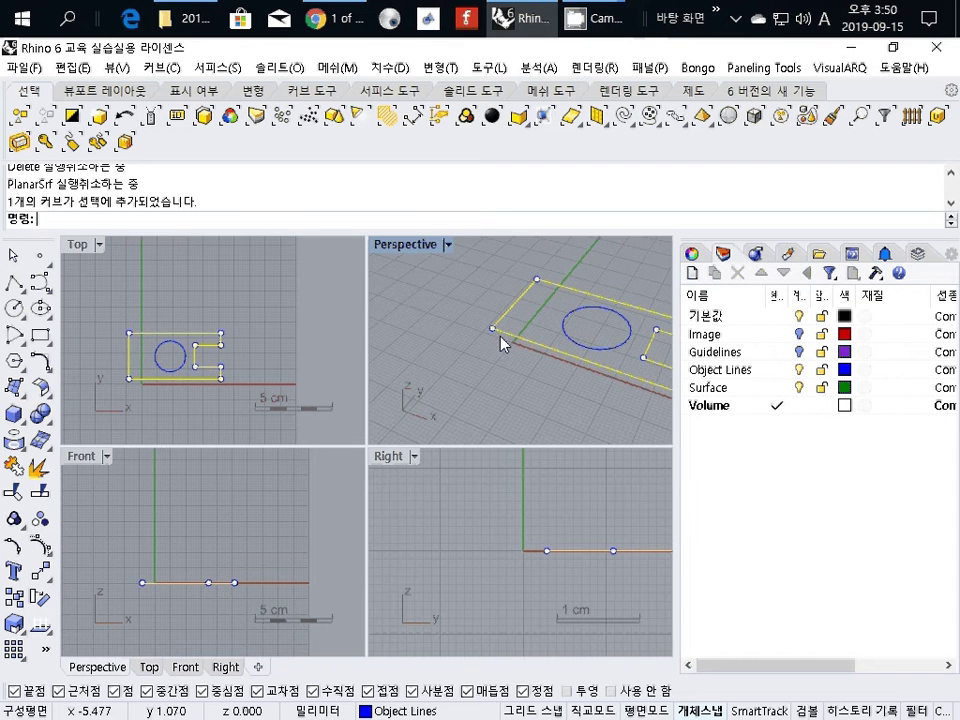
pyautogui.press('Escape')
pyautogui.scroll(-5, 514, 377)
pyautogui.press('Escape')
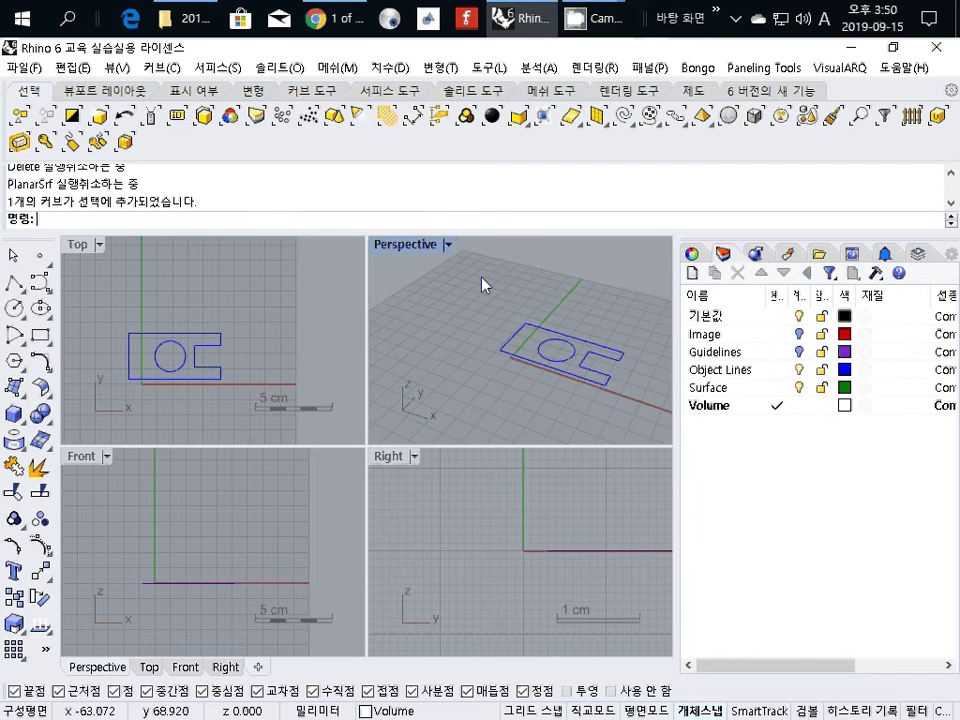
# Step: Make Surface the current layer and create a planar surface from the plate outline and circle curves
pyautogui.moveTo(470, 287); pyautogui.dragTo(662, 413)
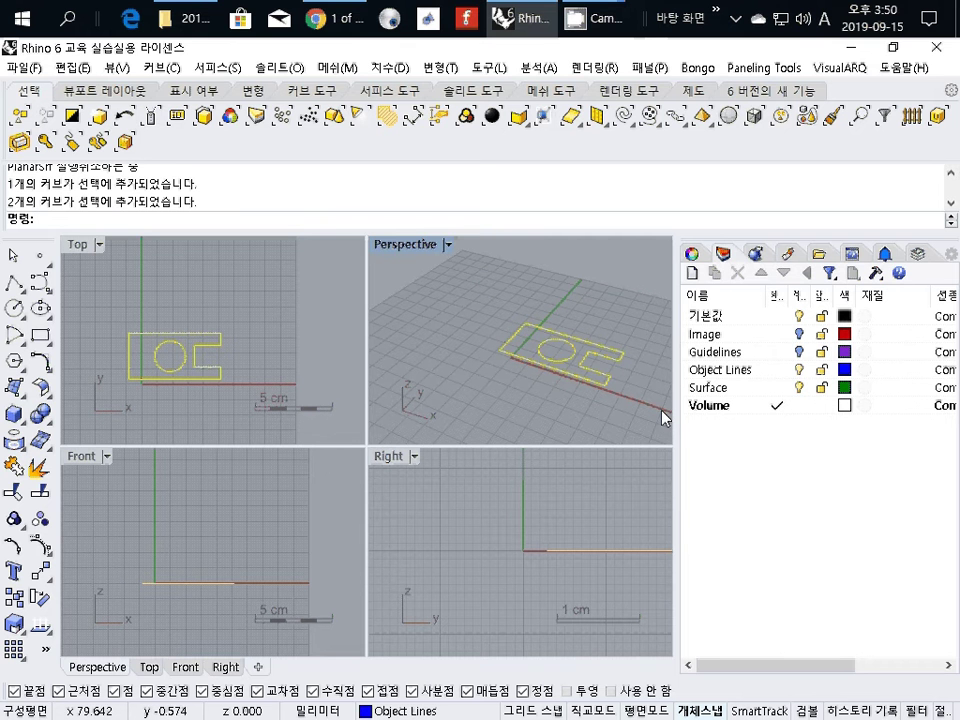
pyautogui.click(757, 388)
pyautogui.click(760, 389)
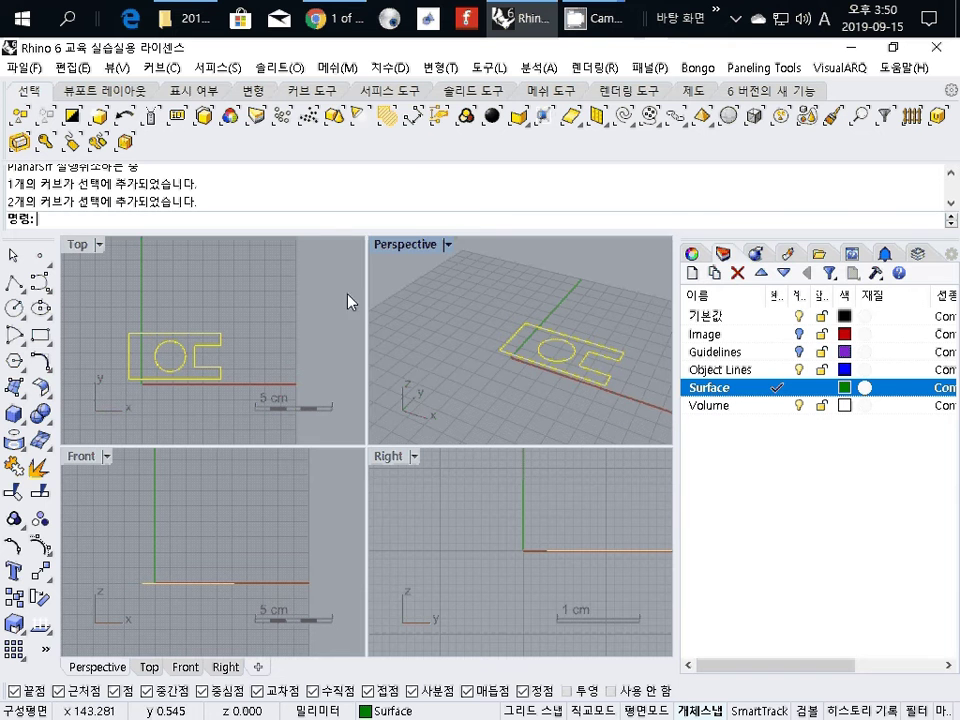
pyautogui.click(215, 67)
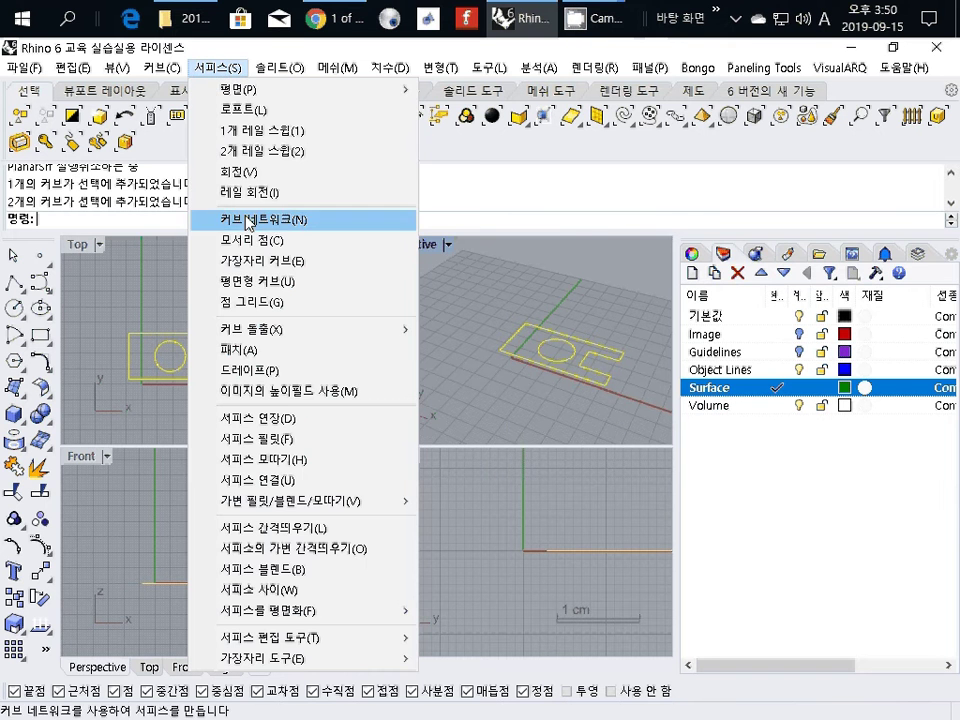
pyautogui.click(276, 282)
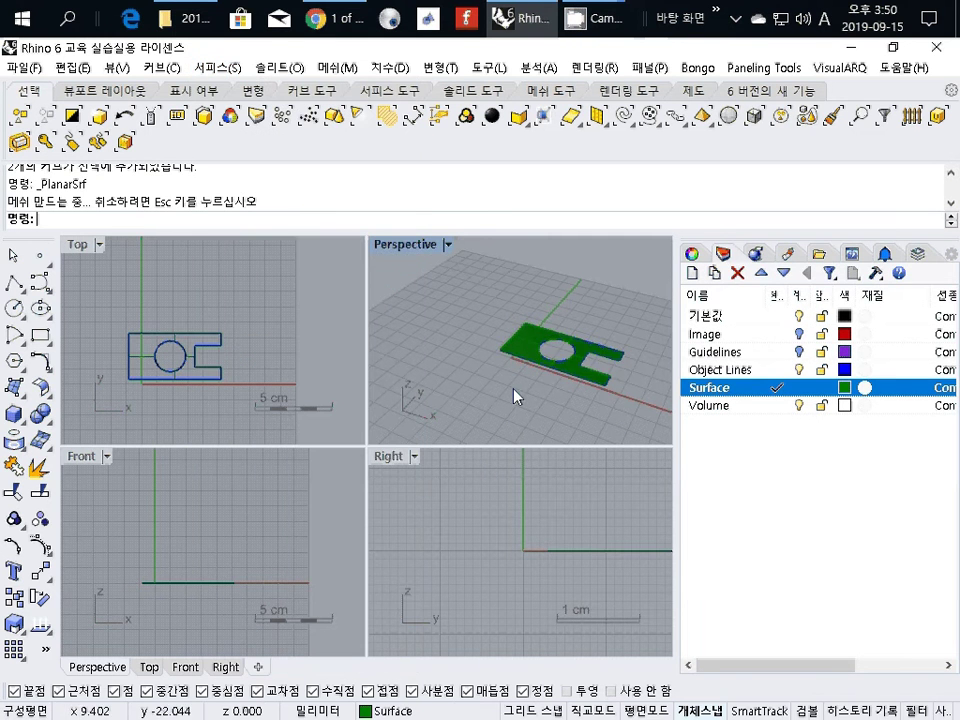
# Step: Start ExtrudeSrf on the planar surface and preview the both-sides and solid options, leaving Both sides at No and Solid at Yes
pyautogui.scroll(3, 515, 396)
pyautogui.click(491, 313)
pyautogui.scroll(-3, 490, 322)
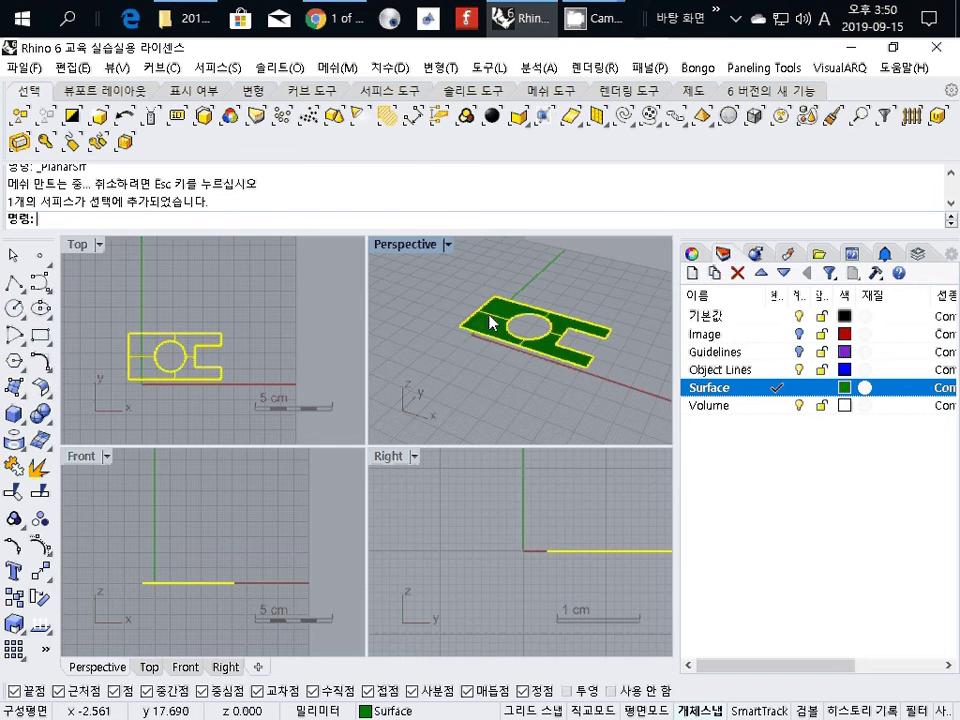
pyautogui.write('ExtrudeSrf')
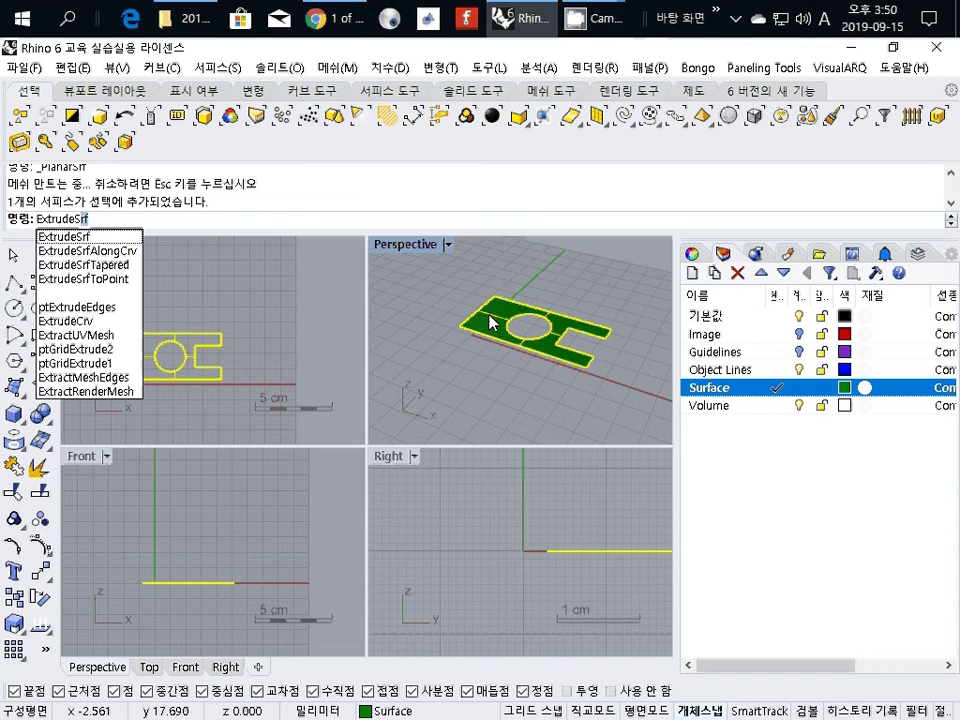
pyautogui.press('Return')
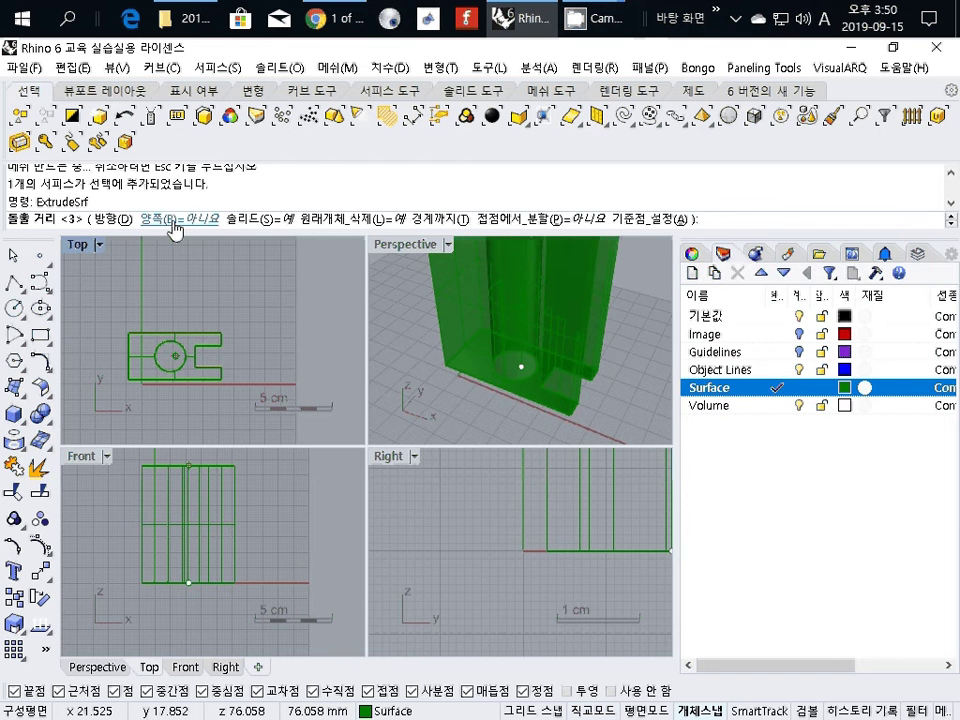
pyautogui.click(174, 220)
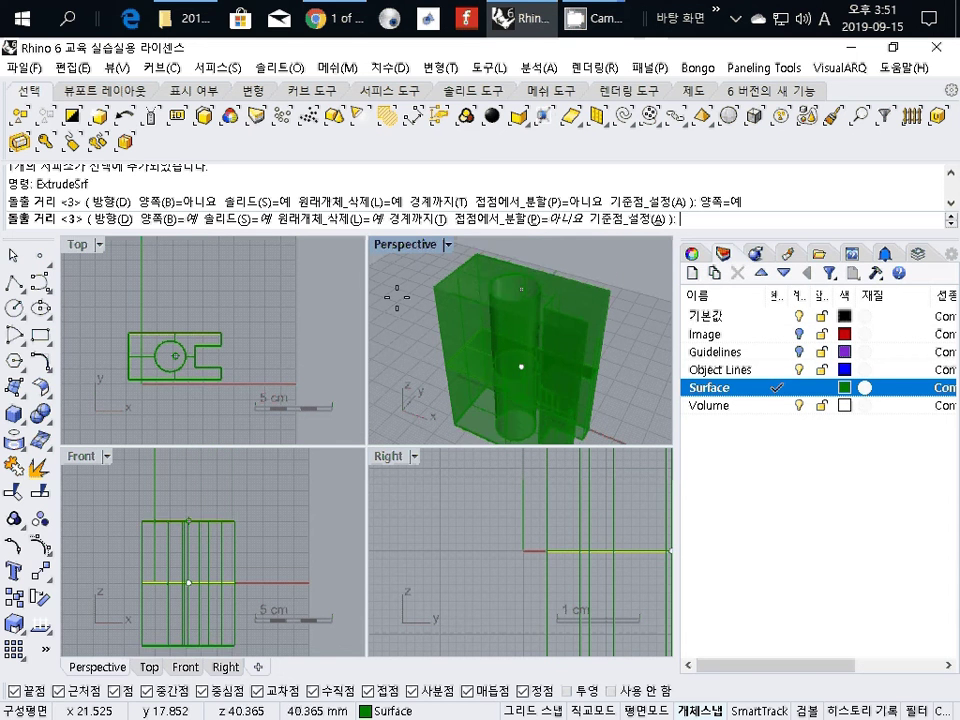
pyautogui.click(188, 220)
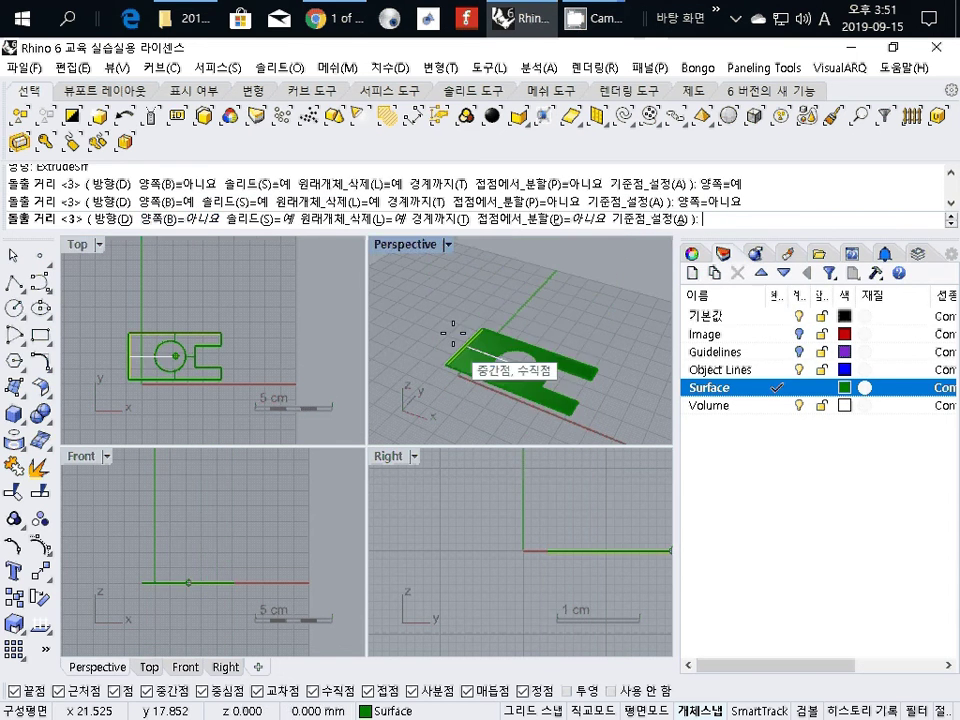
pyautogui.click(280, 222)
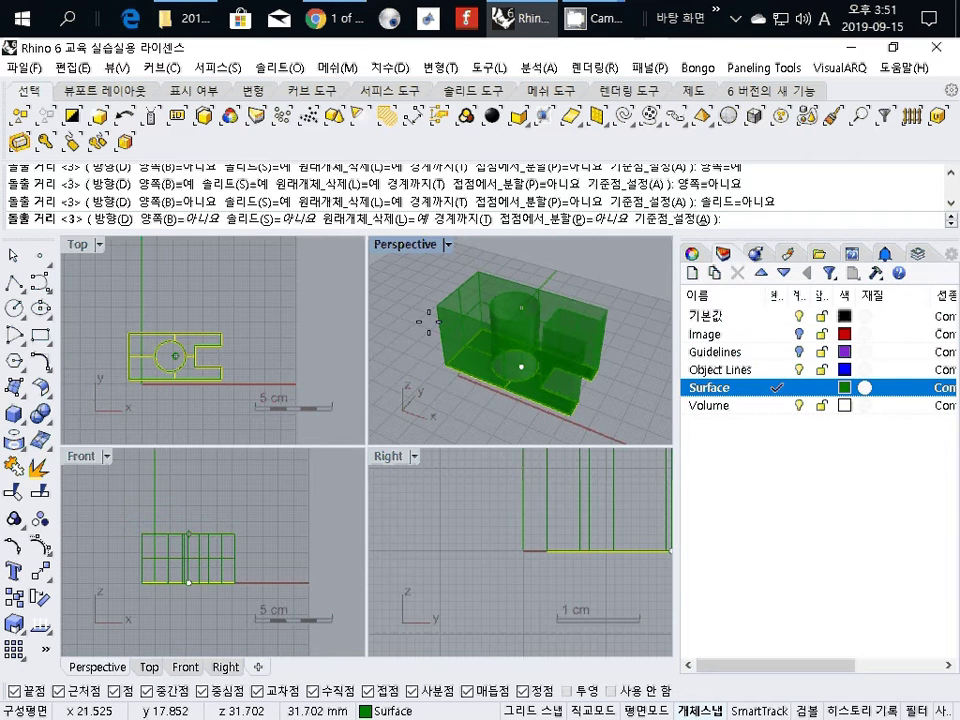
pyautogui.click(298, 222)
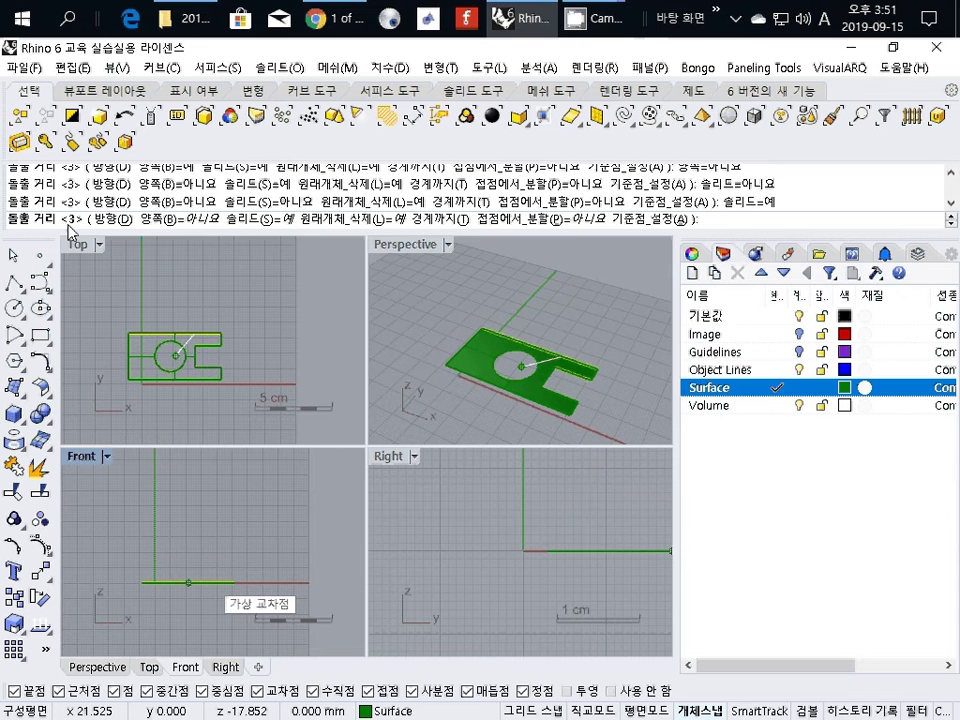
# Step: Set the surface's extrusion distance to 10 mm and complete the solid
pyautogui.write('20')
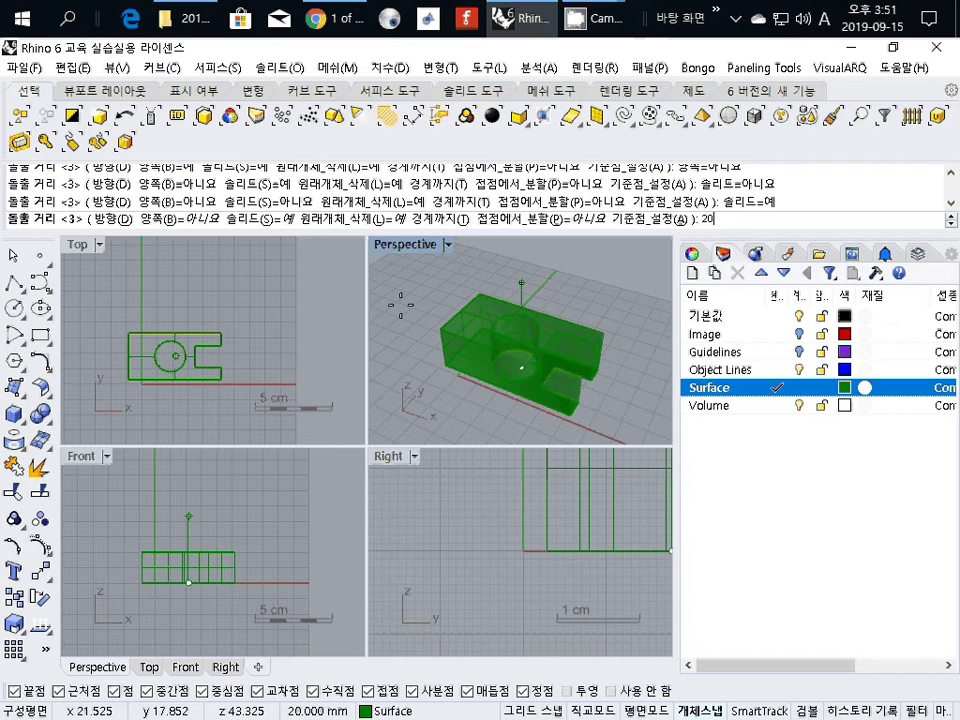
pyautogui.press('BackSpace')
pyautogui.press('BackSpace')
pyautogui.write('10')
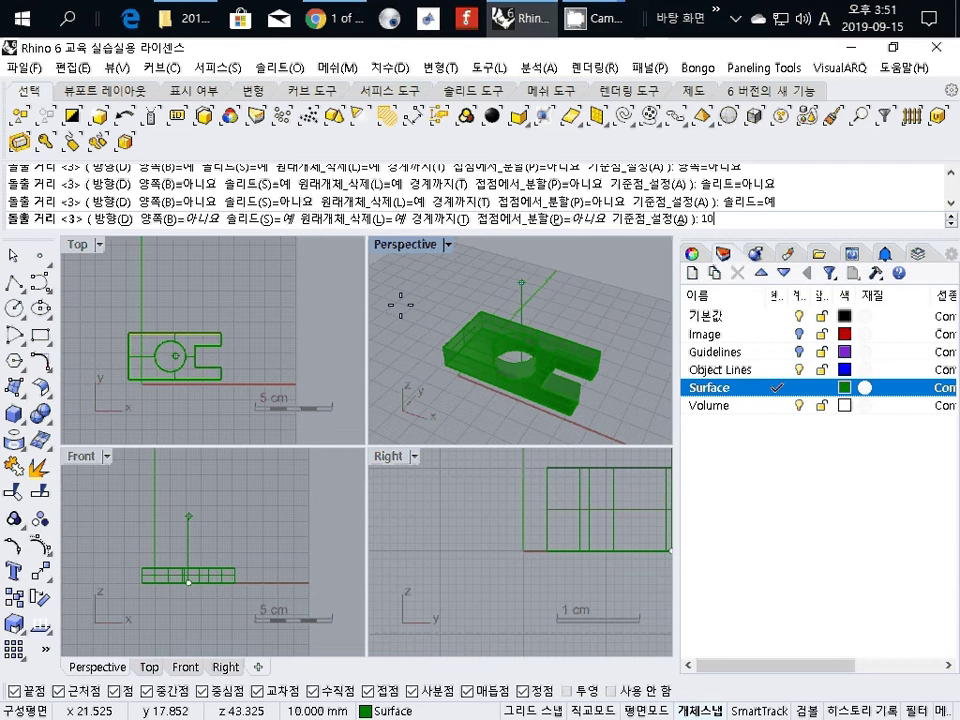
pyautogui.press('Return')
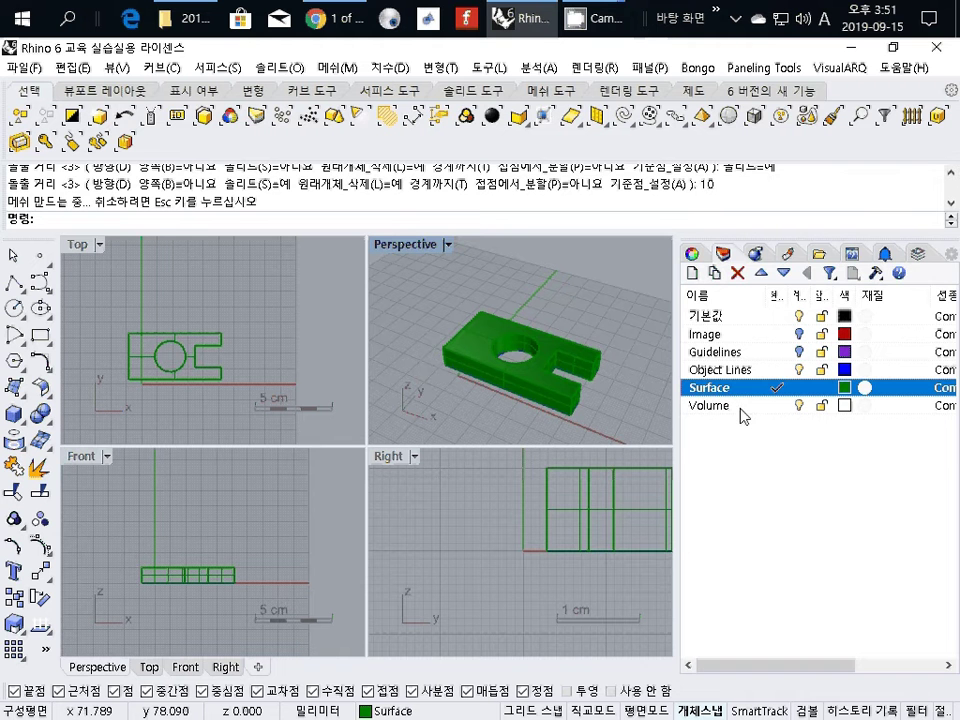
# Step: Move the extruded plate solid to the Volume layer through its object properties
pyautogui.click(561, 355)
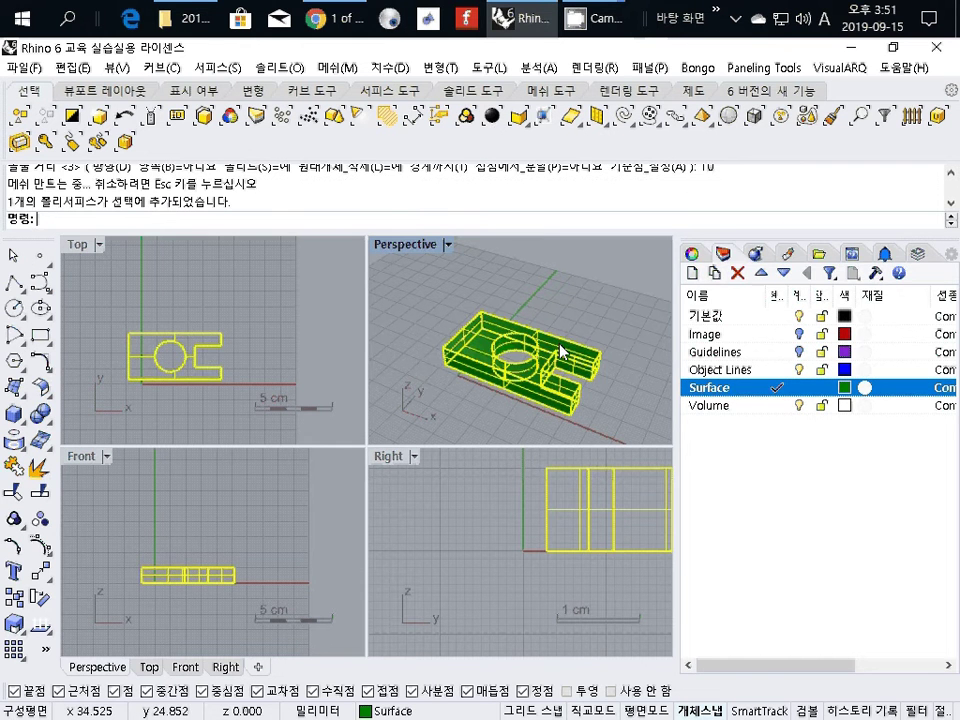
pyautogui.click(691, 253)
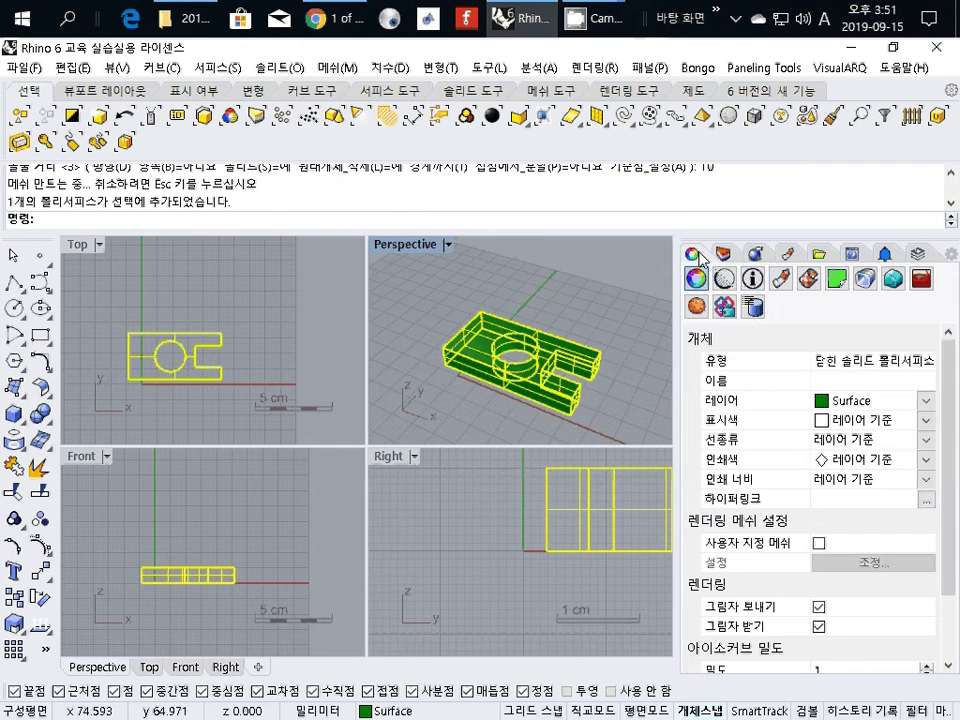
pyautogui.click(860, 400)
pyautogui.click(857, 508)
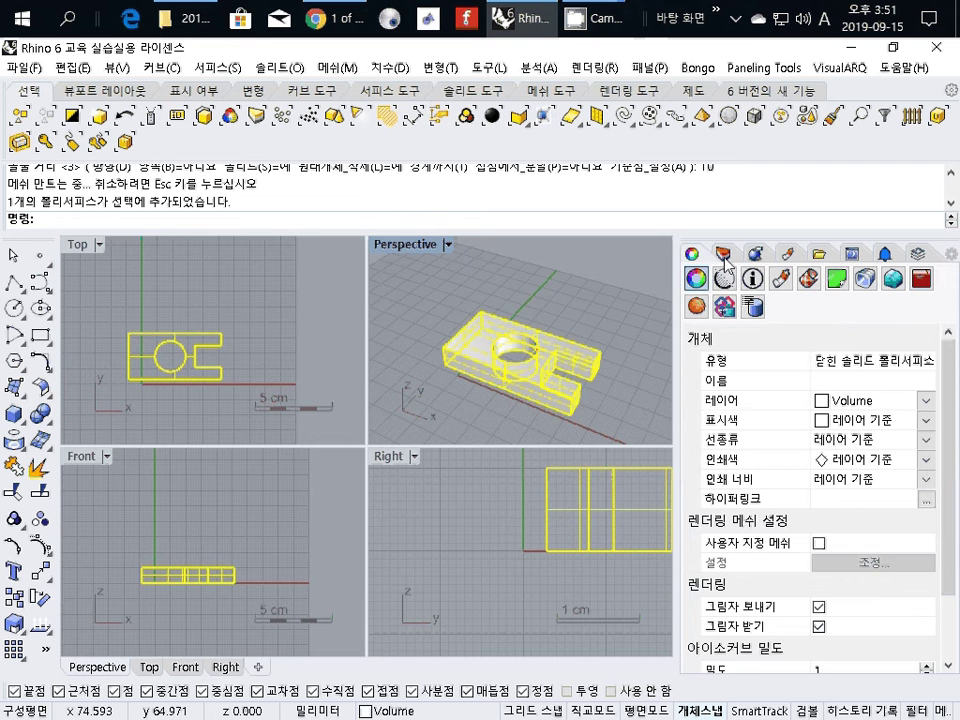
# Step: Make Volume the current layer and clear the selection of the plate solid
pyautogui.click(723, 253)
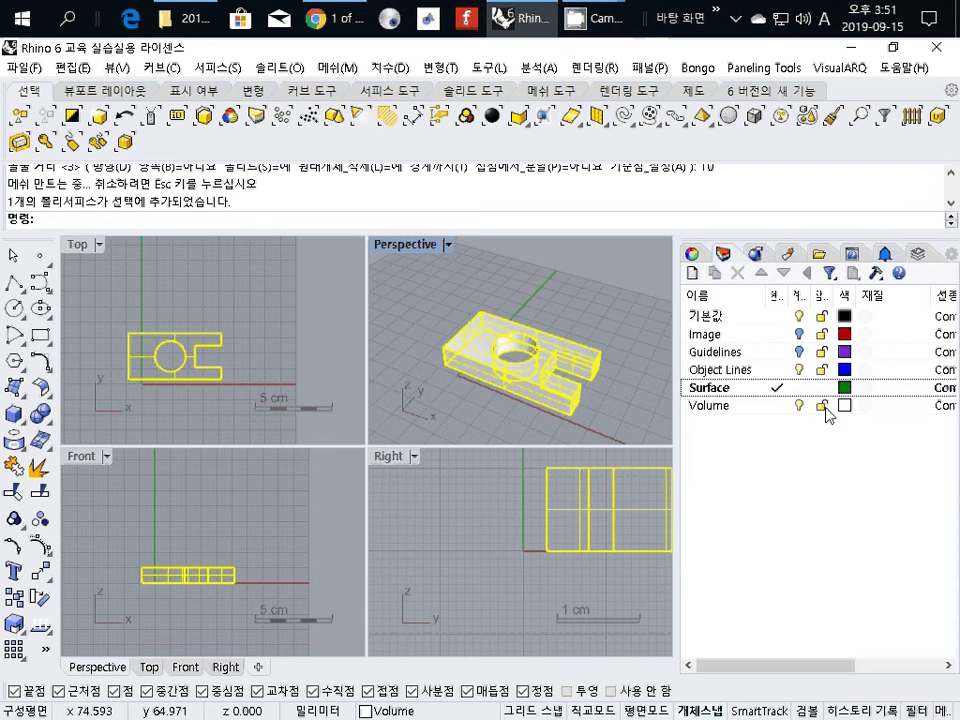
pyautogui.click(750, 410)
pyautogui.click(776, 405)
pyautogui.click(596, 331)
pyautogui.click(567, 347)
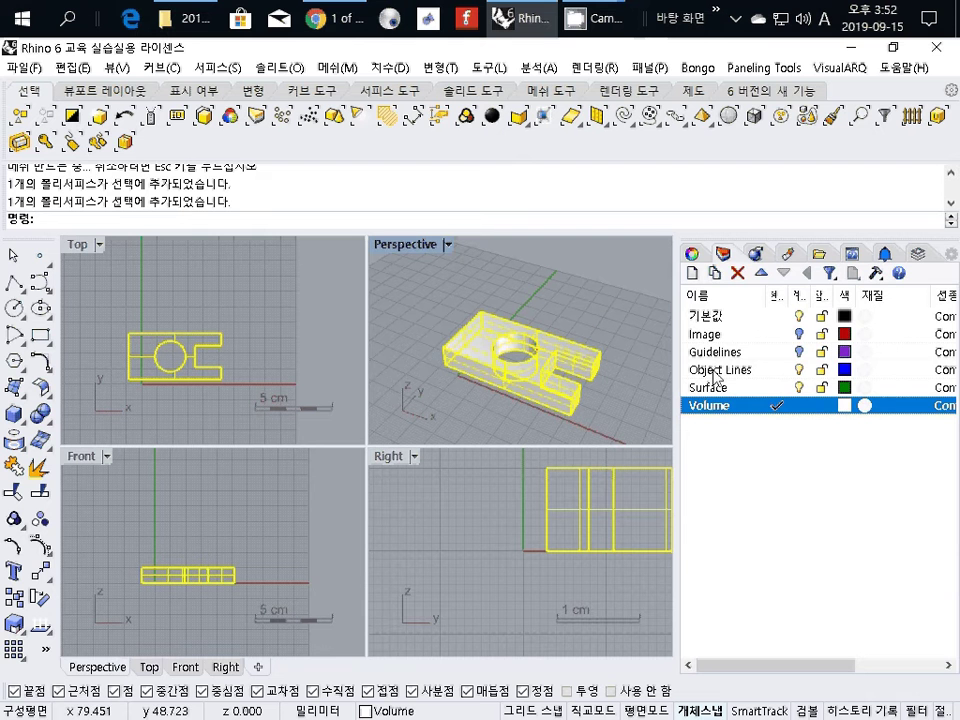
pyautogui.click(620, 388)
# Step: Undo the object's layer change, the ExtrudeSrf and the PlanarSrf, leaving the outline and circle curves
pyautogui.hotkey('ctrl', 'z')
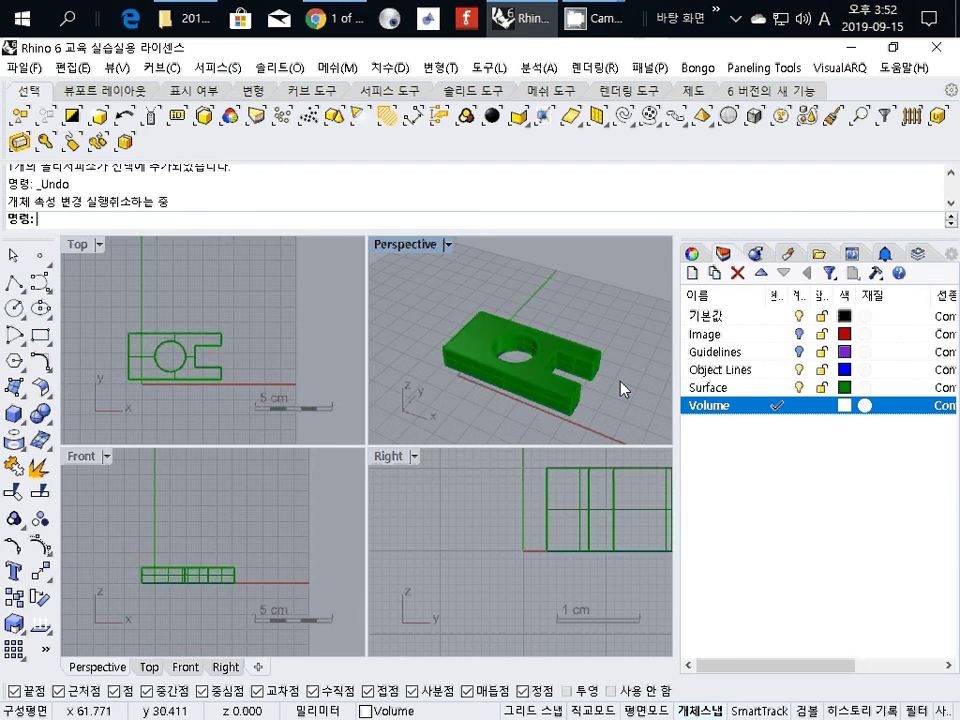
pyautogui.hotkey('ctrl', 'z')
pyautogui.hotkey('ctrl', 'z')
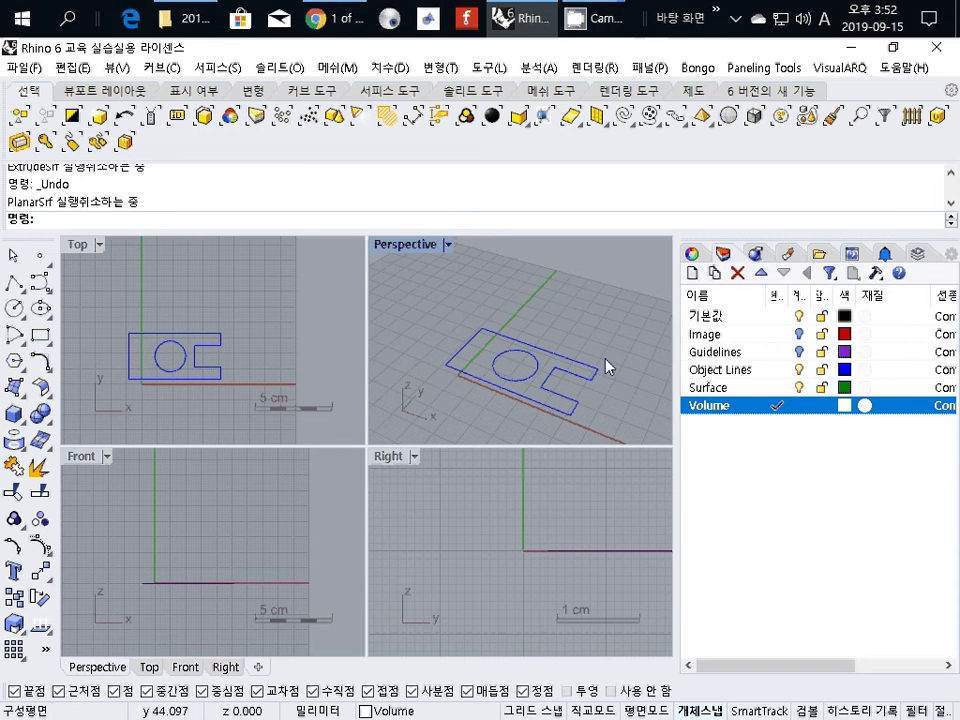
# Step: Create a planar surface on the Volume layer from the plate outline and circle curves
pyautogui.moveTo(421, 307); pyautogui.dragTo(618, 430)
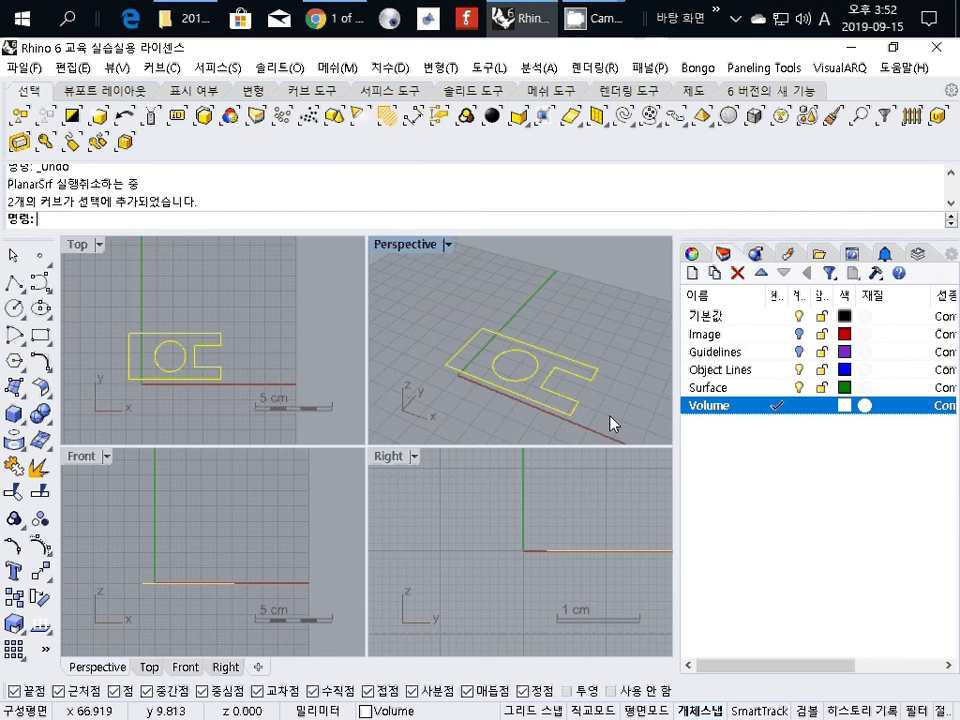
pyautogui.click(166, 68)
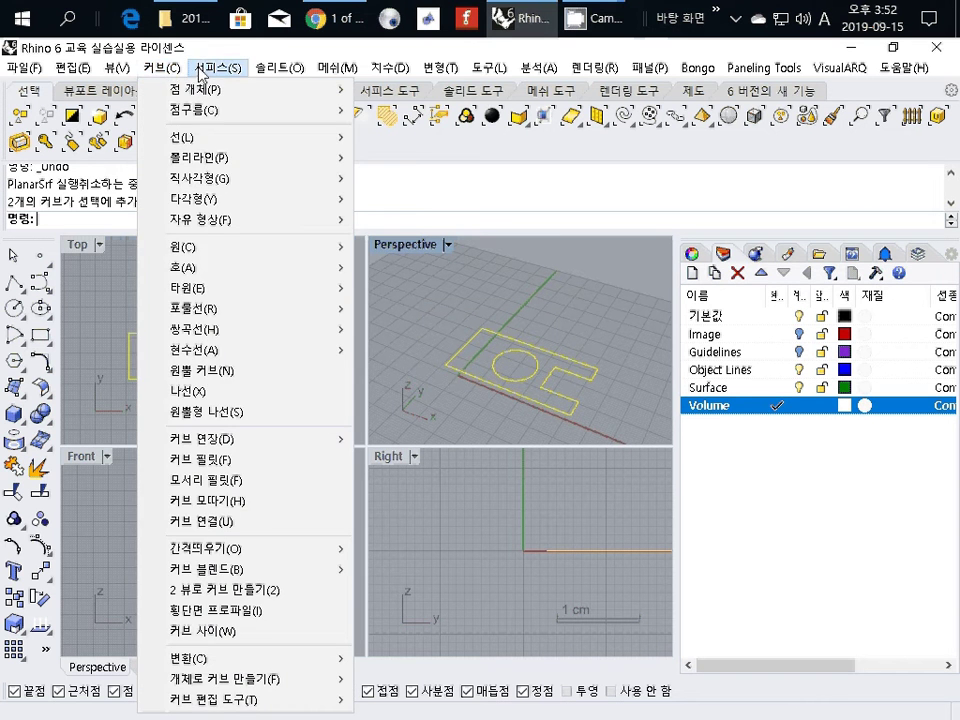
pyautogui.moveTo(218, 68)
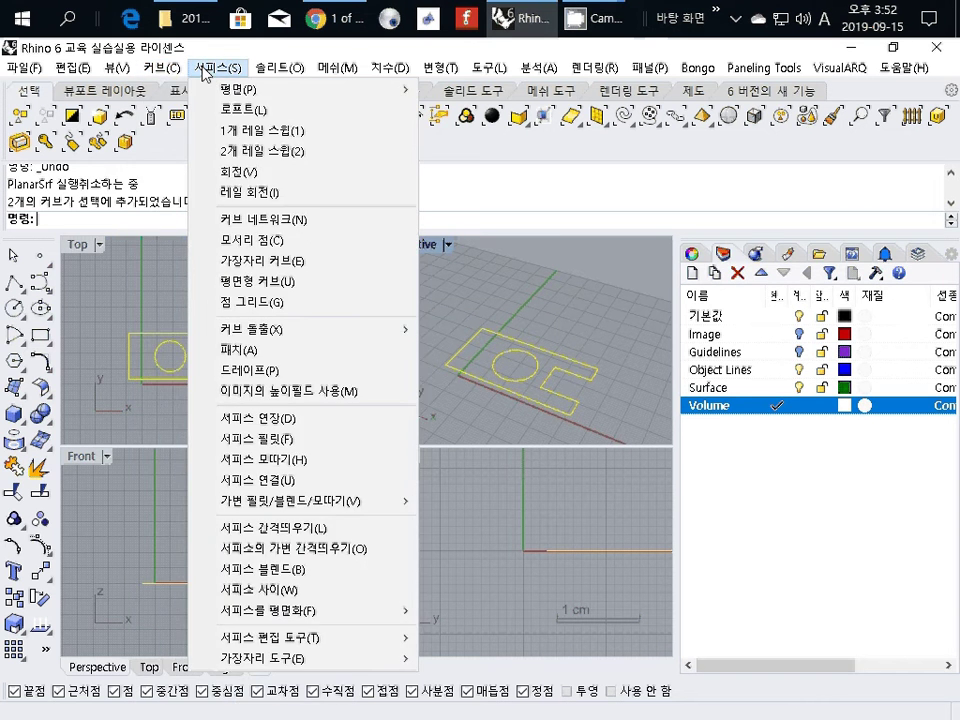
pyautogui.click(296, 283)
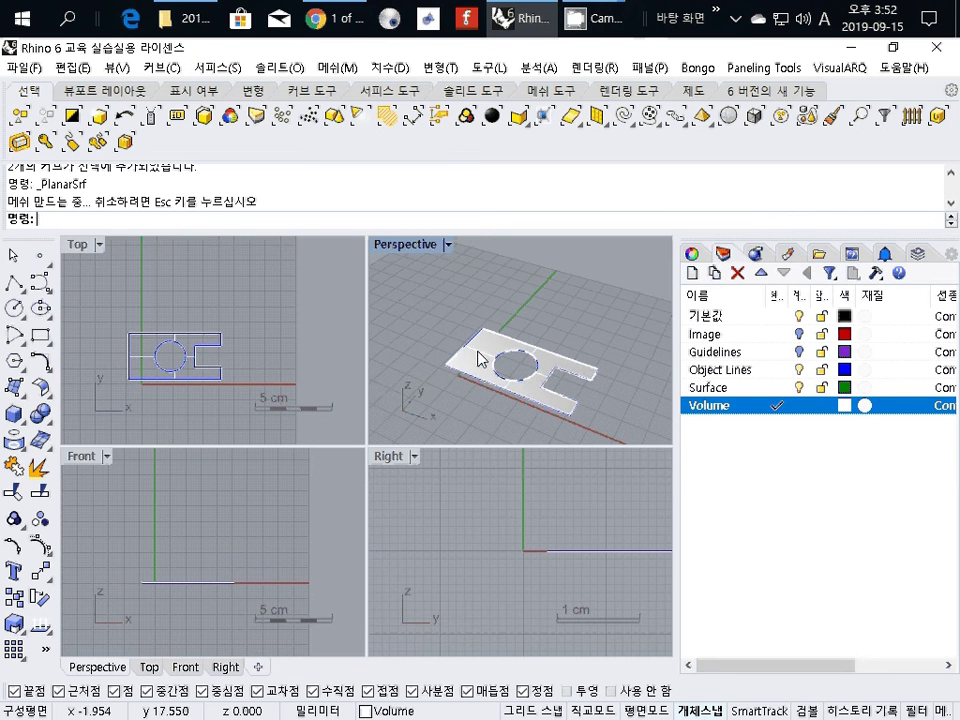
# Step: Try to extrude the planar surface upward about 10 mm as a solid with ExtrudeSrf, and undo both the extrusion and the surface
pyautogui.click(480, 357)
pyautogui.write('ExtrudeSrf')
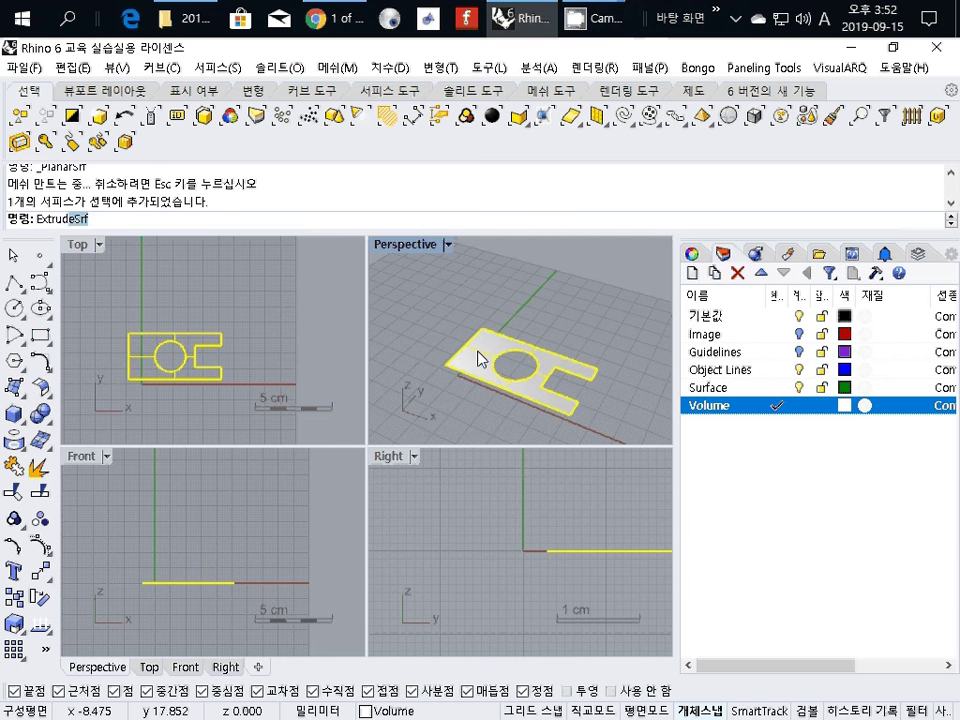
pyautogui.press('Return')
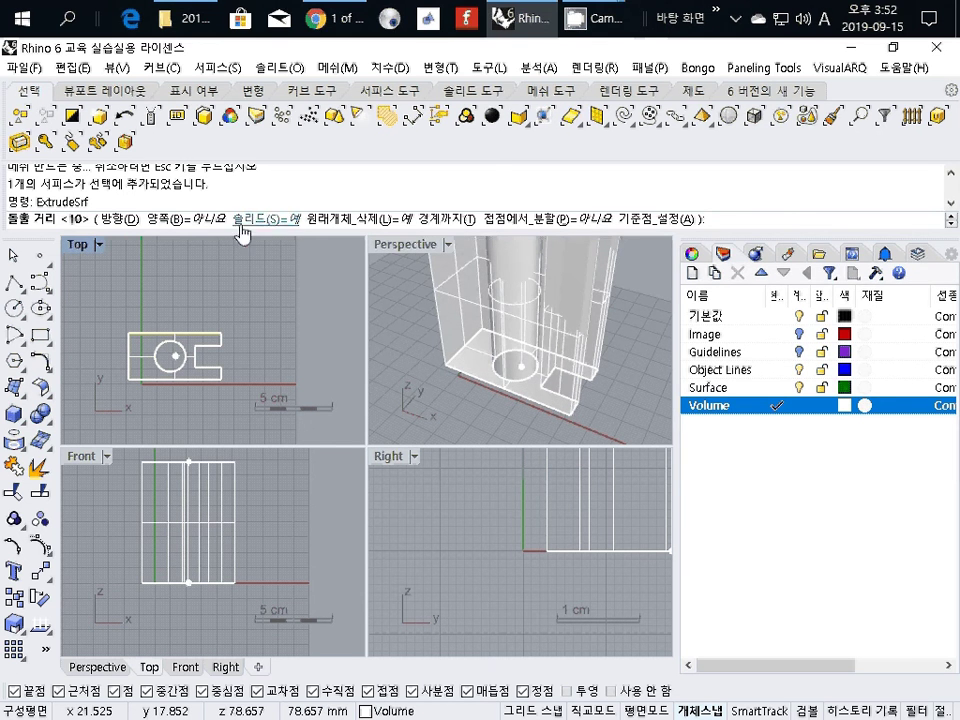
pyautogui.click(401, 368)
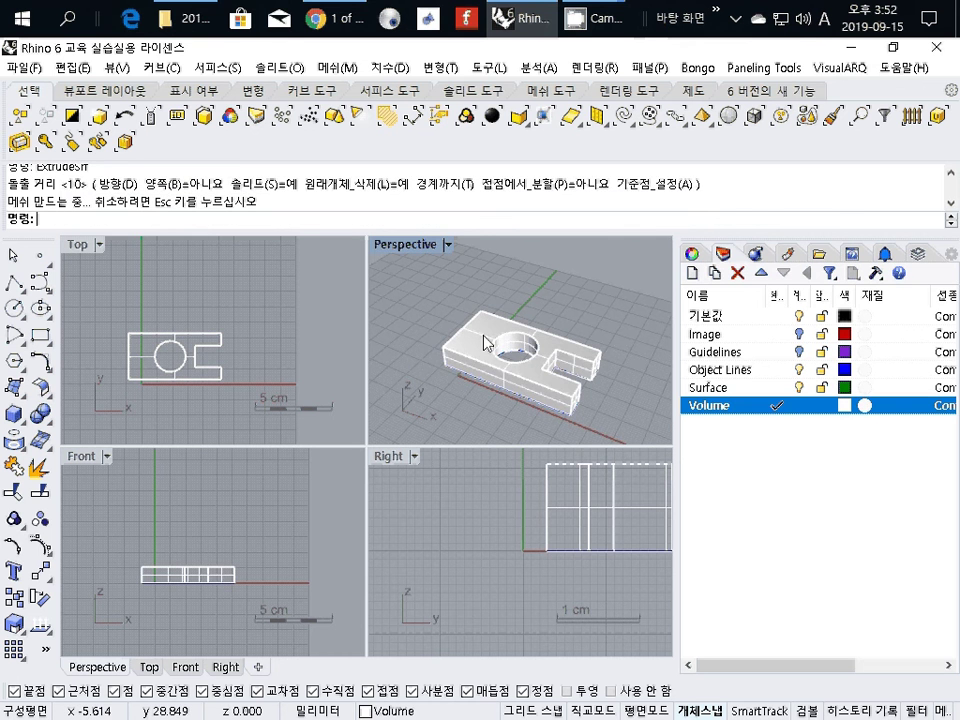
pyautogui.hotkey('ctrl', 'z')
pyautogui.hotkey('ctrl', 'z')
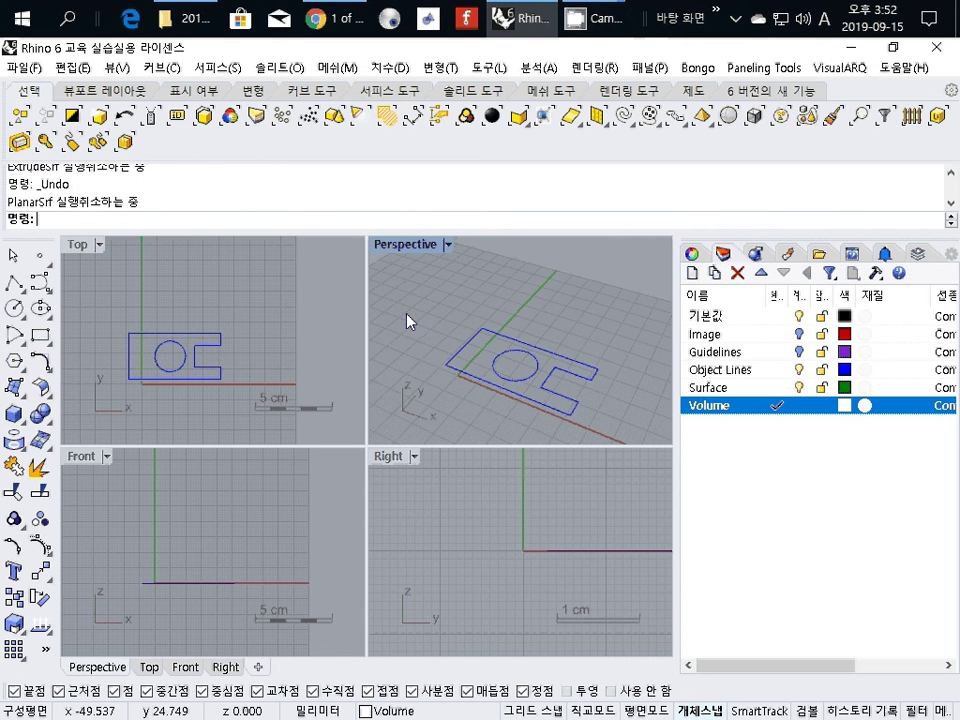
# Step: Extrude the plate outline and circle curves 20 mm with ExtrudeCrv, Both sides set to No and Solid to Yes, and clear the selection
pyautogui.moveTo(438, 310); pyautogui.dragTo(636, 441)
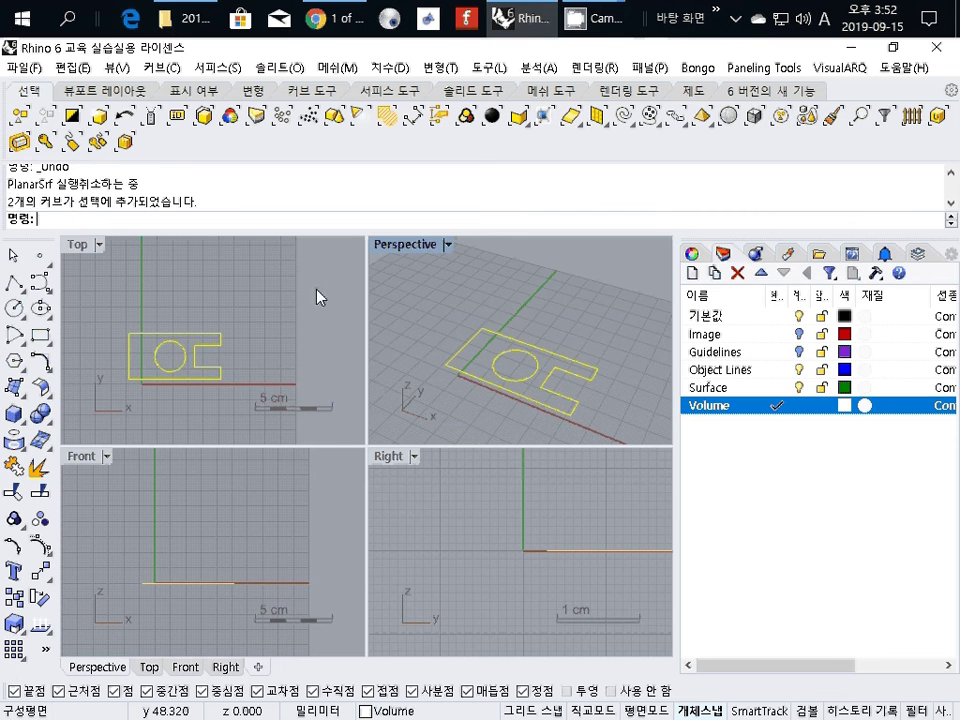
pyautogui.write('Extr')
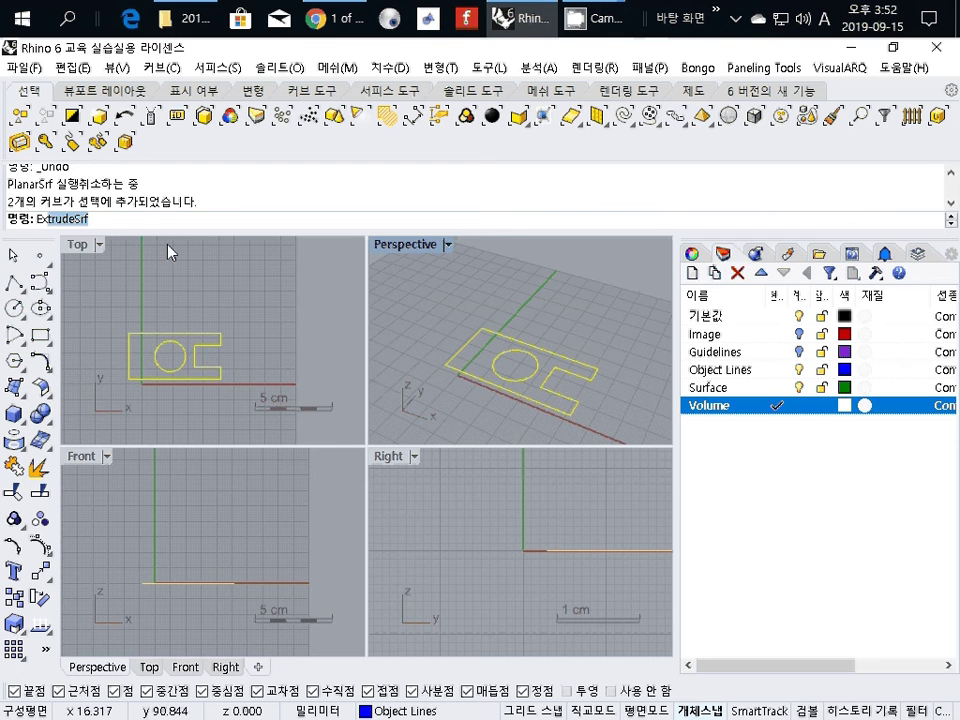
pyautogui.write('udeC')
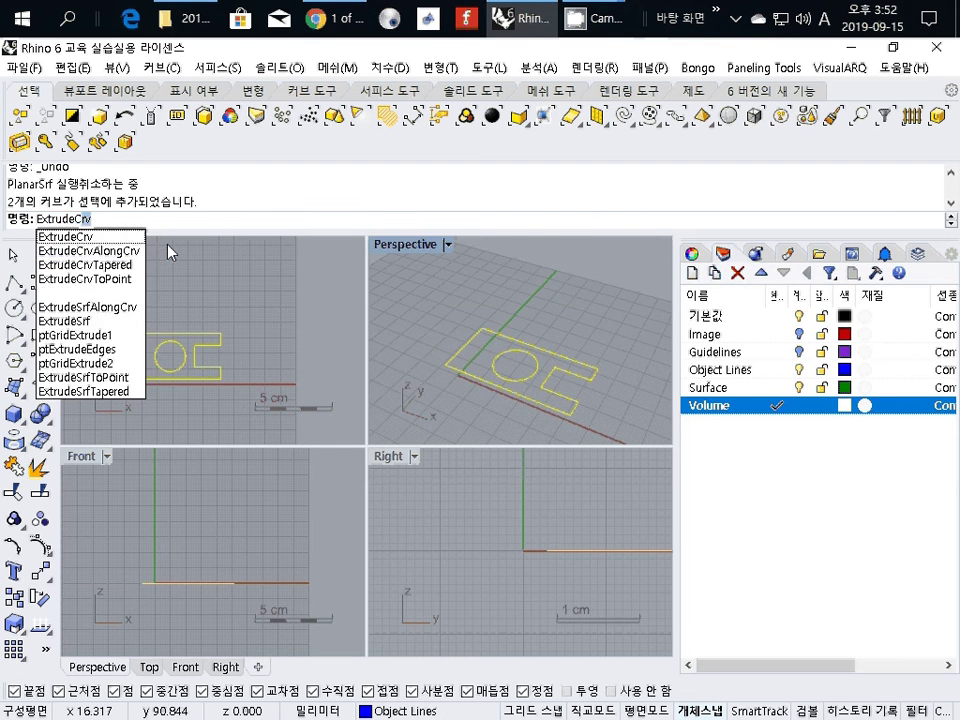
pyautogui.press('Return')
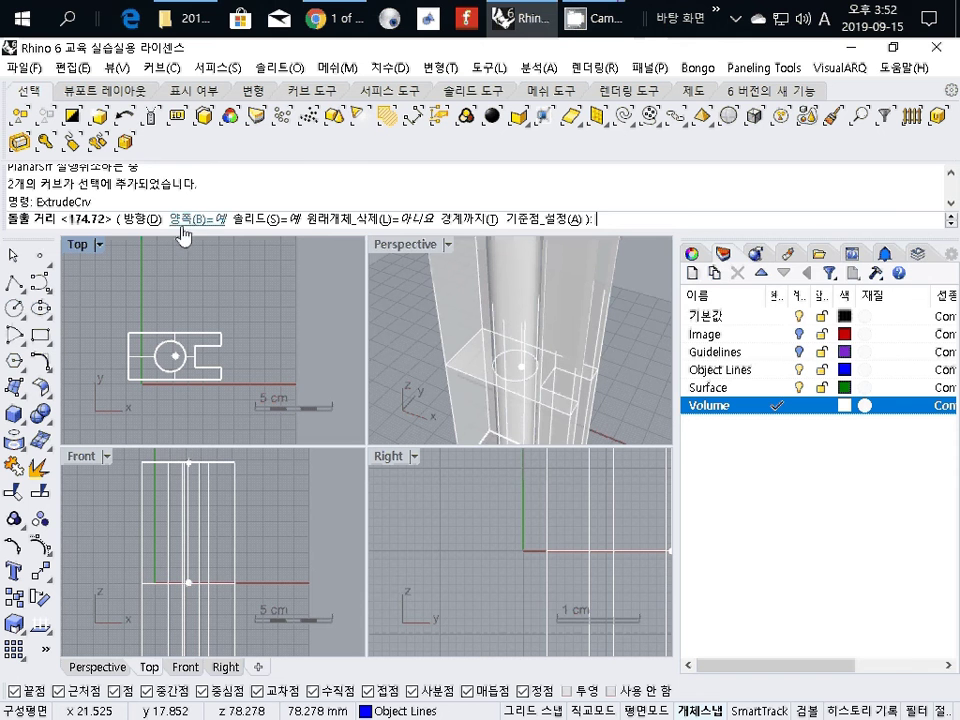
pyautogui.click(193, 230)
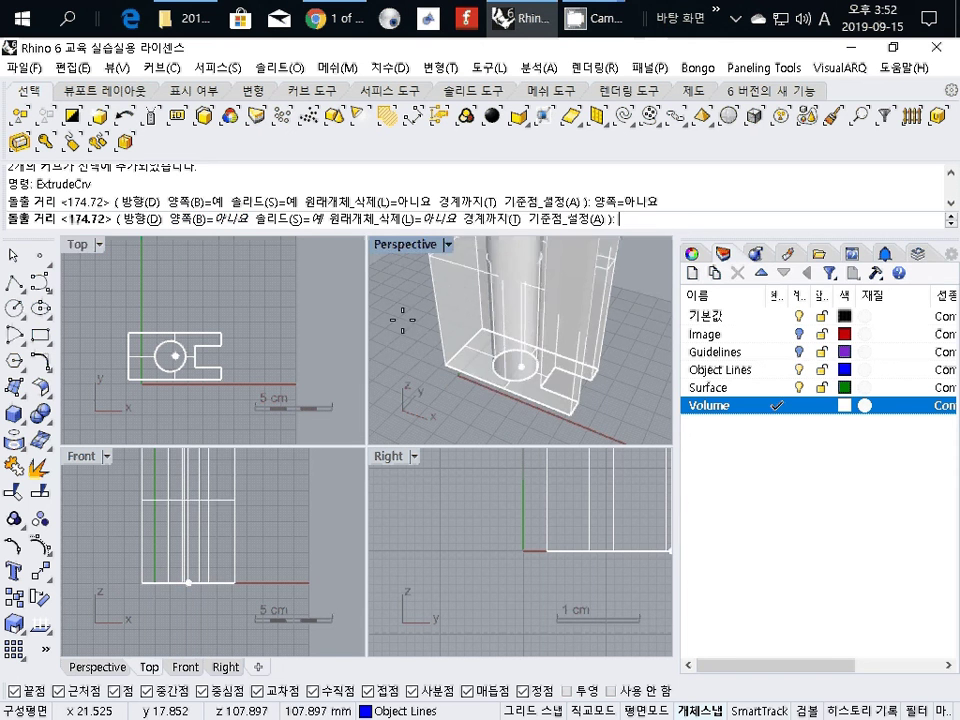
pyautogui.click(300, 219)
pyautogui.click(320, 220)
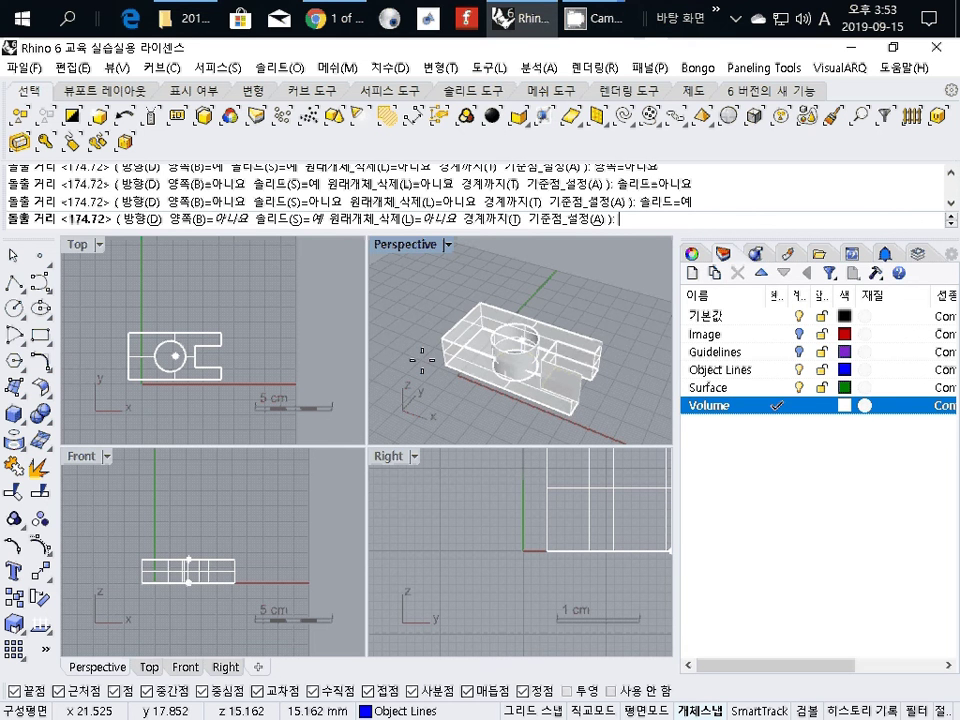
pyautogui.write('20')
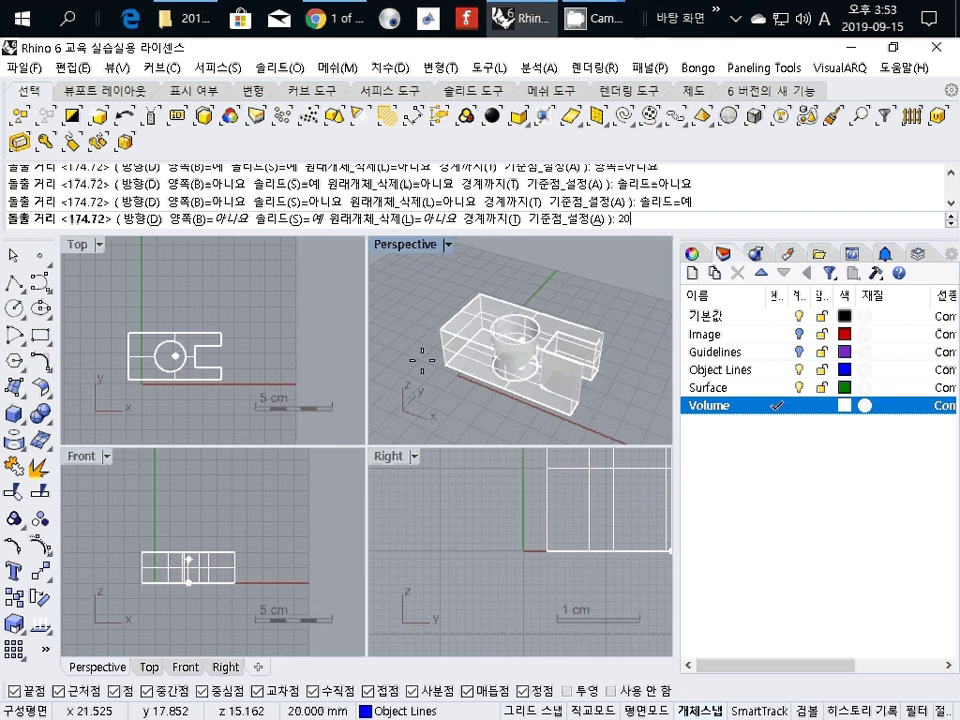
pyautogui.press('Return')
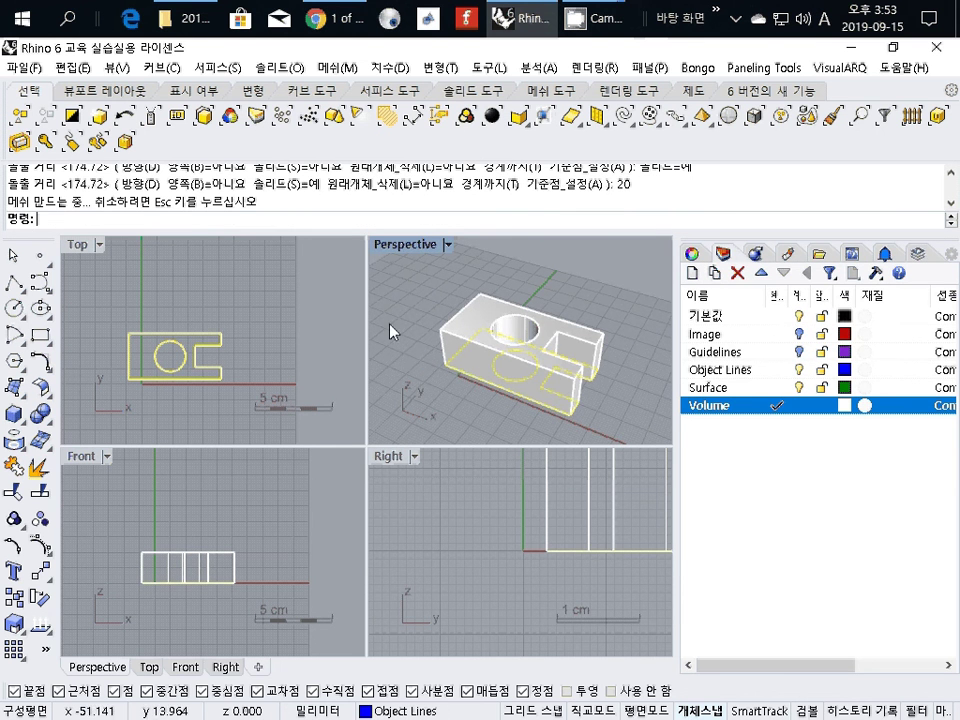
pyautogui.click(390, 330)
pyautogui.moveTo(597, 383)
pyautogui.mouseDown(button='right')
pyautogui.moveTo(602, 418)
pyautogui.moveTo(602, 388)
pyautogui.mouseUp(button='right')
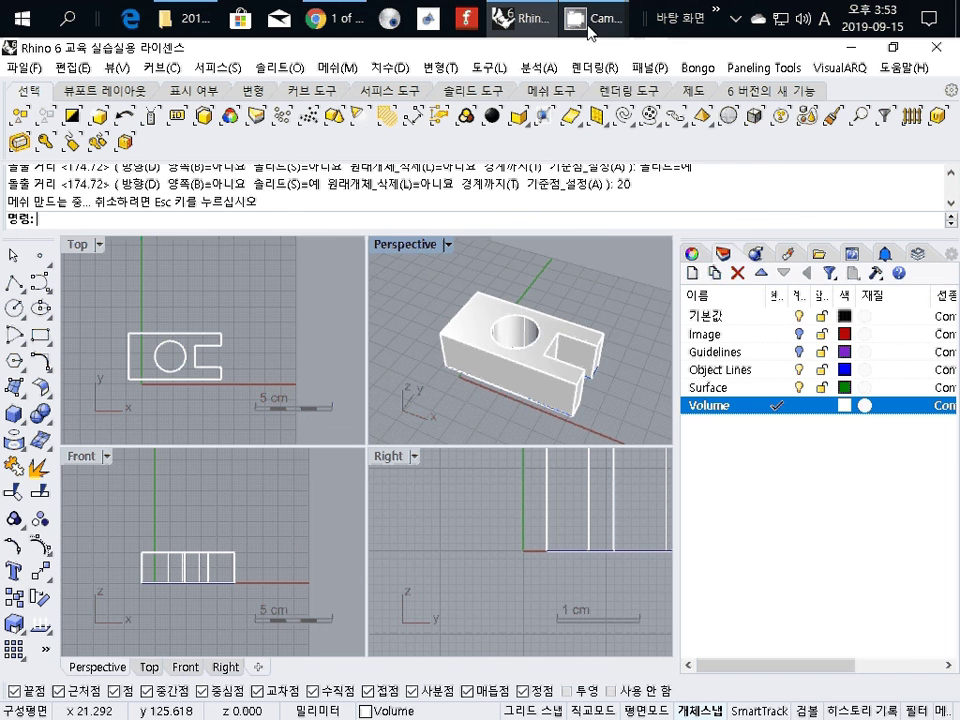
pyautogui.moveTo(590, 20)
pyautogui.click(536, 80)
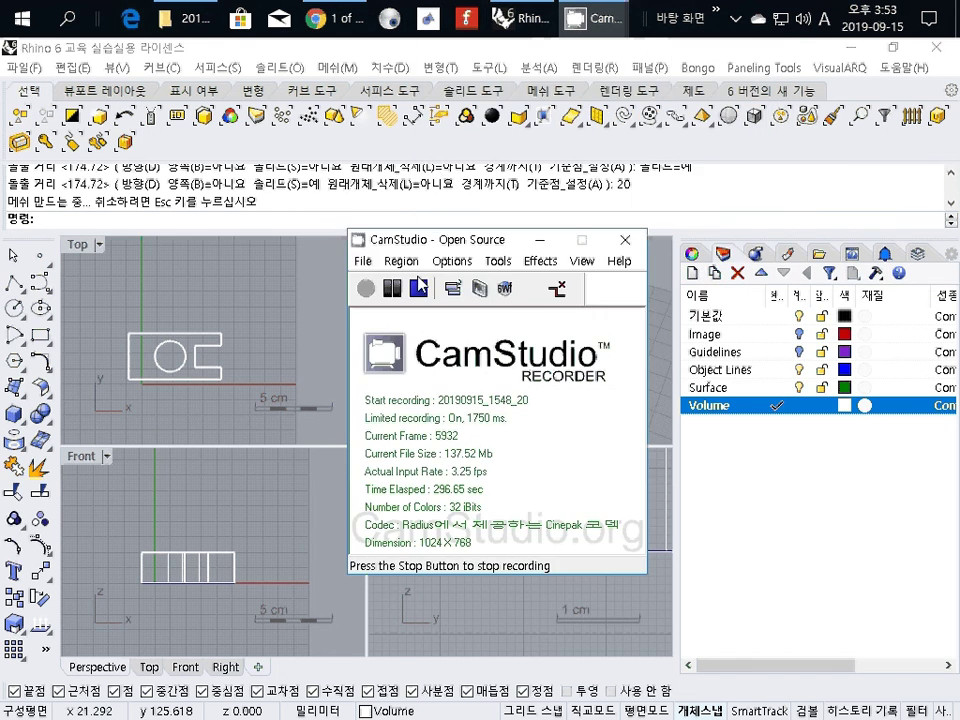